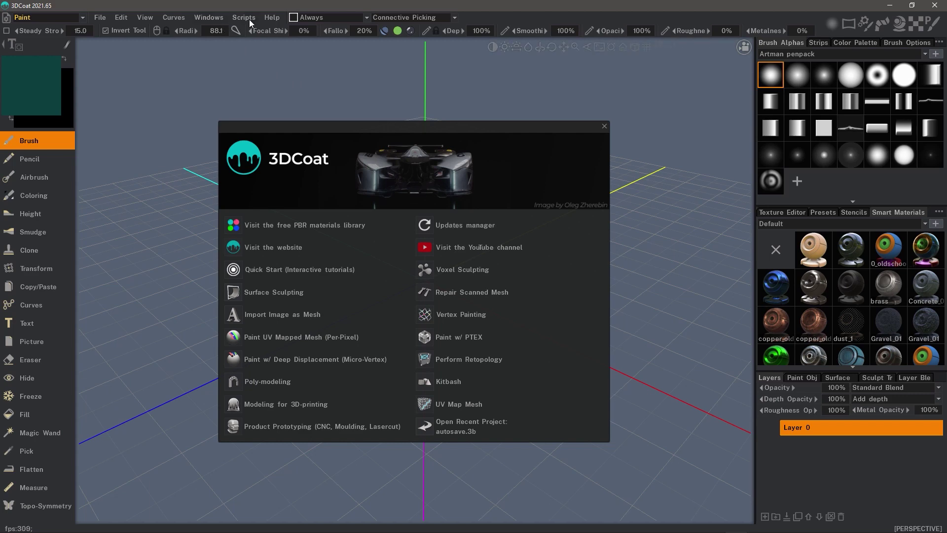
Open the Help menu to reach the Updates manager.
{"action": "left_click", "coordinate": [272, 18]}
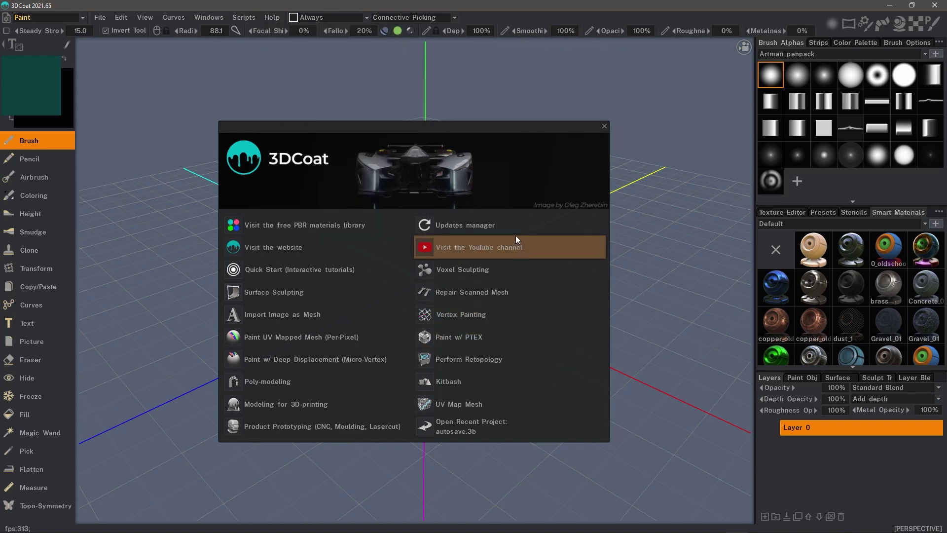
Open the versions manager and view version 2021.65, which reports 3DCoat is up to date.
{"action": "left_click", "coordinate": [489, 225]}
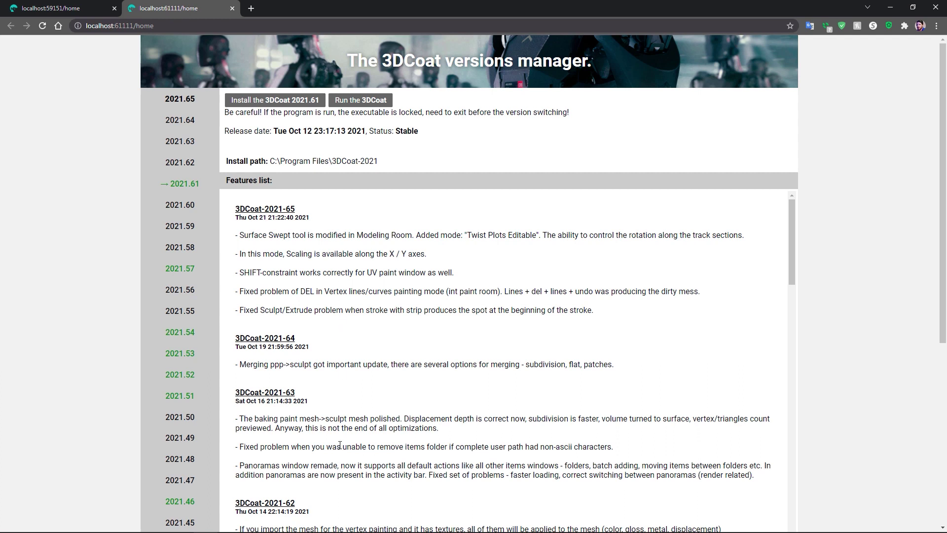
{"action": "left_click", "coordinate": [187, 98]}
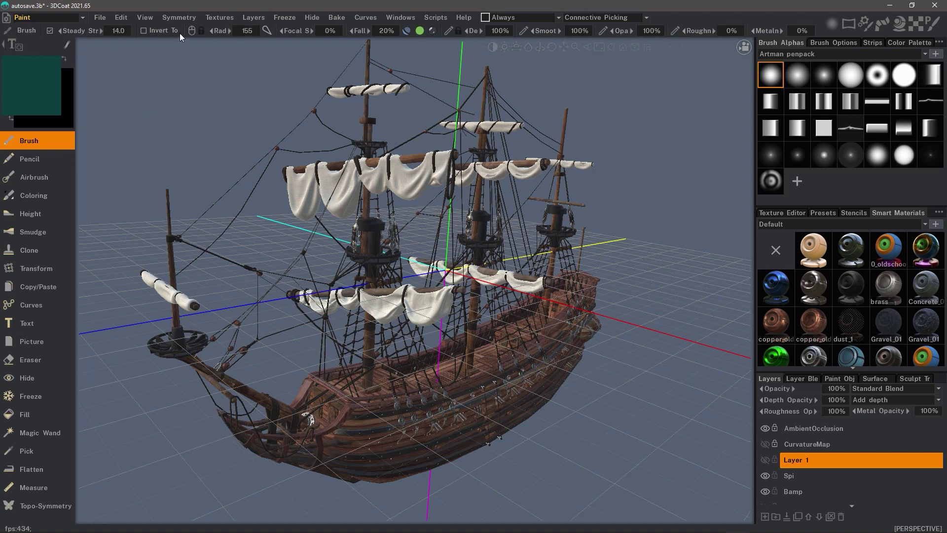
{"action": "left_click", "coordinate": [84, 18]}
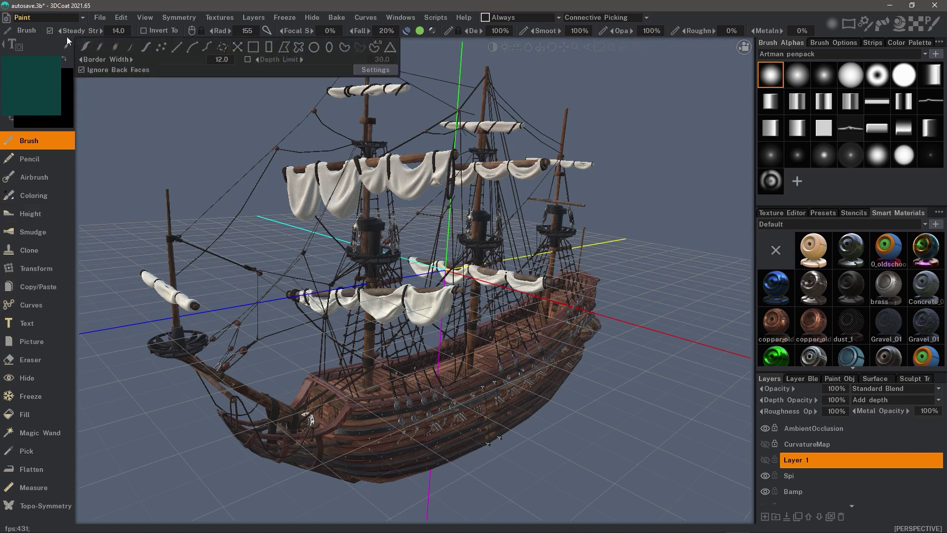
{"action": "left_click", "coordinate": [77, 22]}
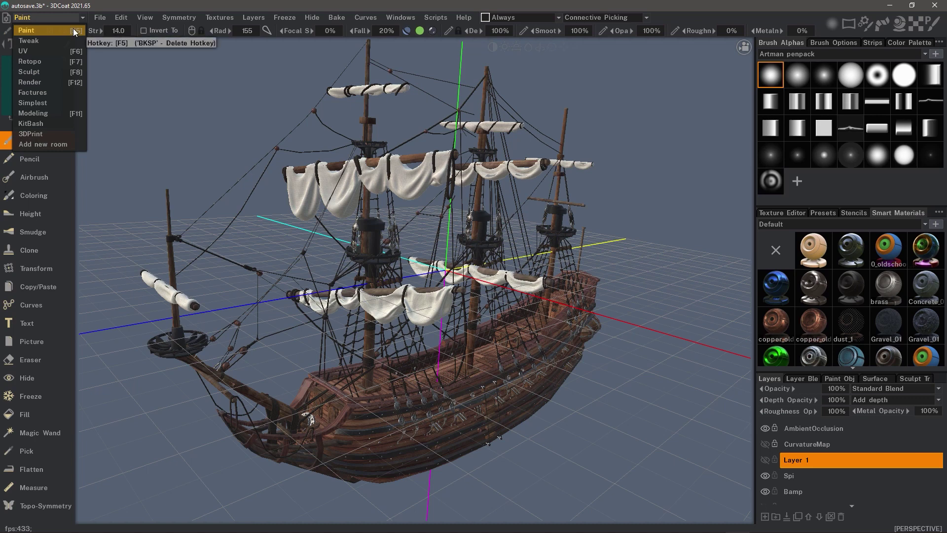
{"action": "left_click", "coordinate": [74, 31]}
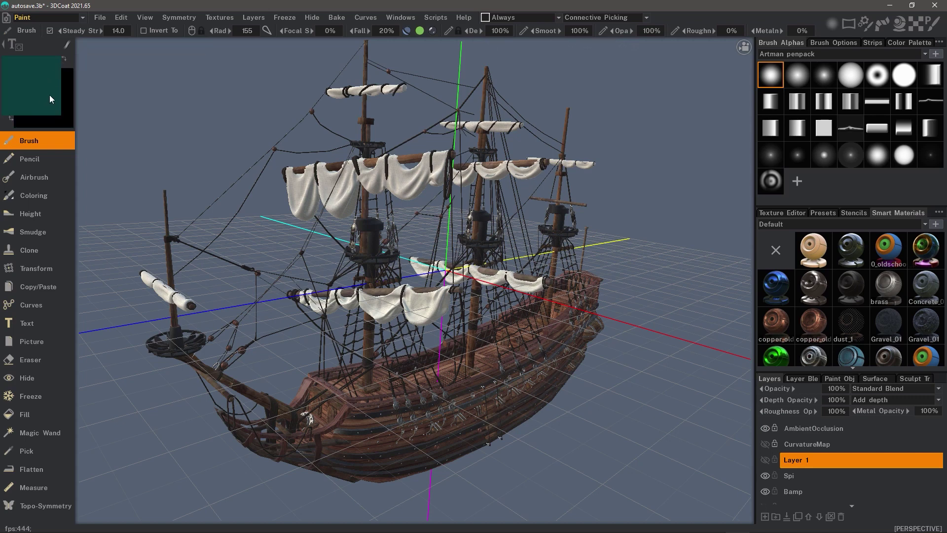
{"action": "left_click", "coordinate": [17, 45]}
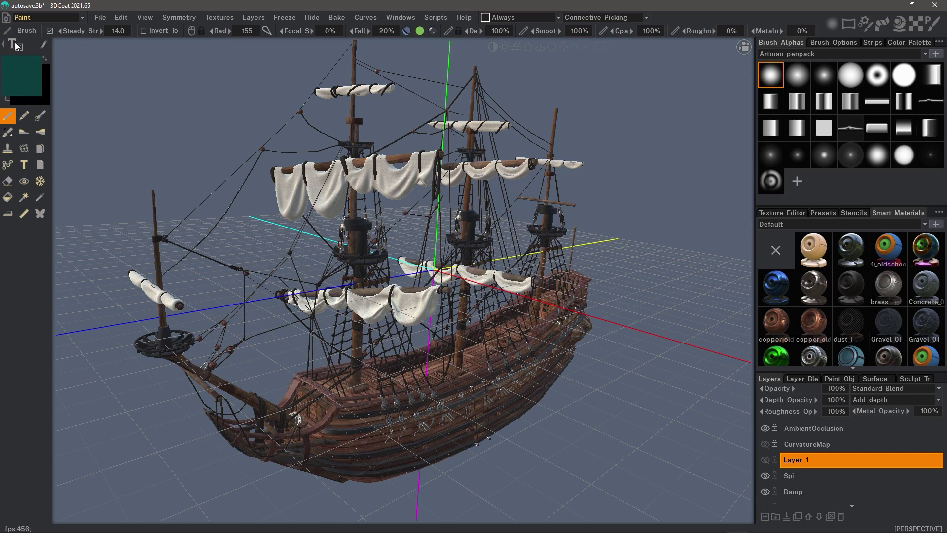
{"action": "left_click", "coordinate": [17, 45]}
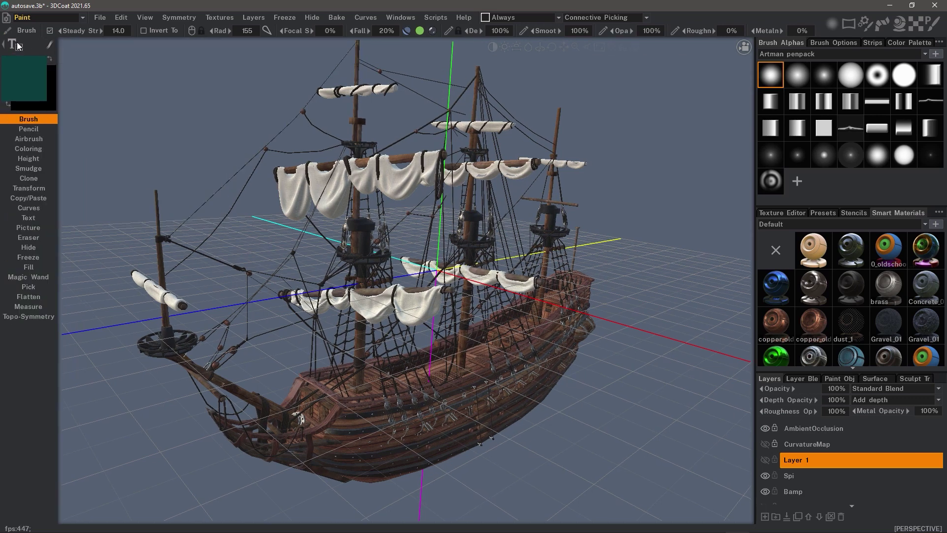
{"action": "left_click", "coordinate": [16, 45]}
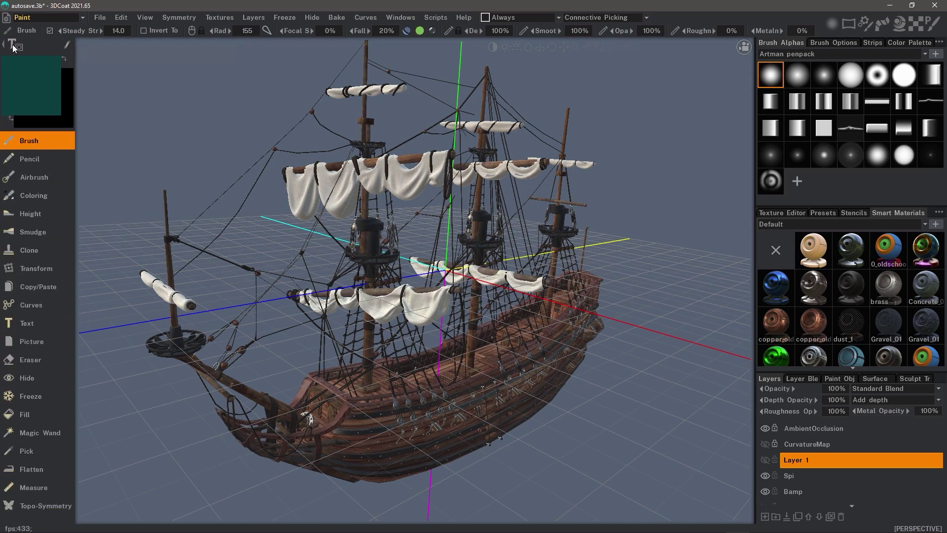
{"action": "left_click", "coordinate": [4, 48]}
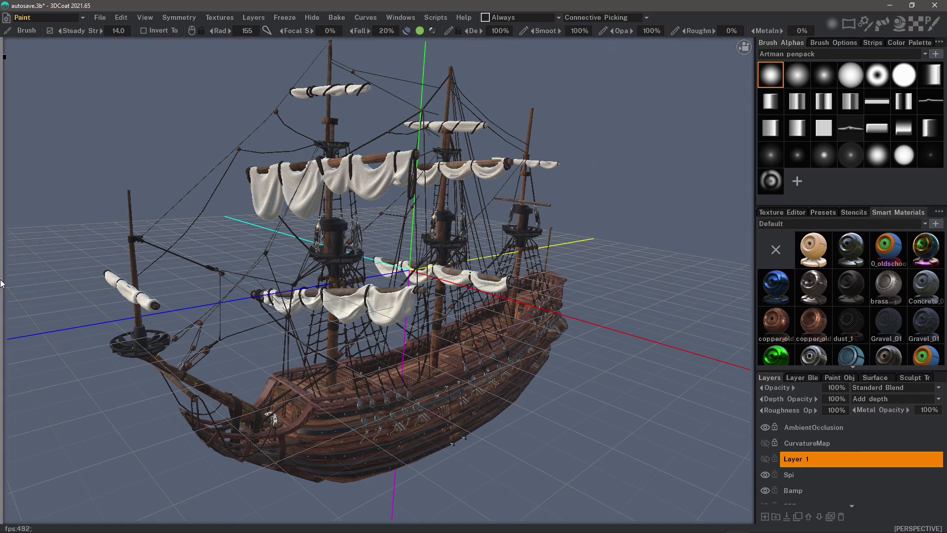
{"action": "left_click", "coordinate": [1, 284]}
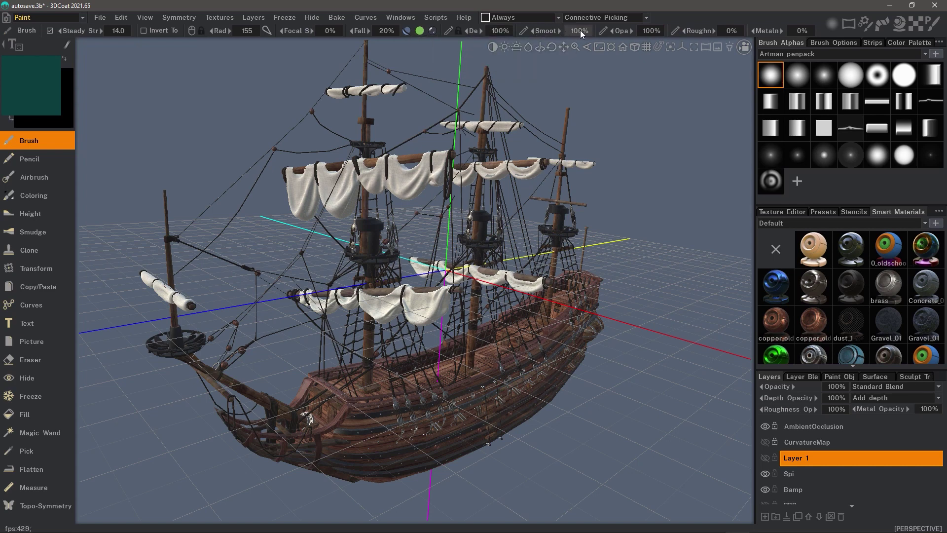
Switch from the Pencil to the Fill tool.
{"action": "left_click", "coordinate": [36, 161]}
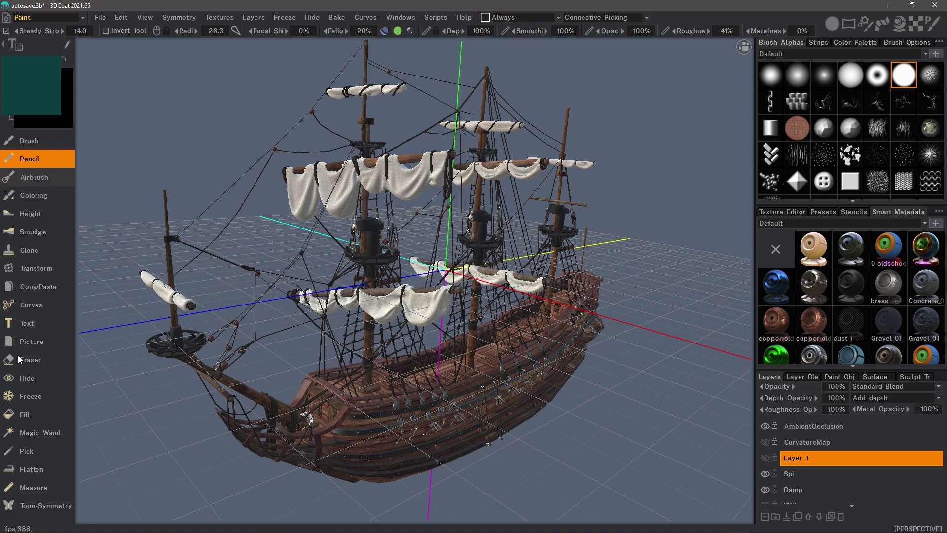
{"action": "left_click", "coordinate": [28, 415]}
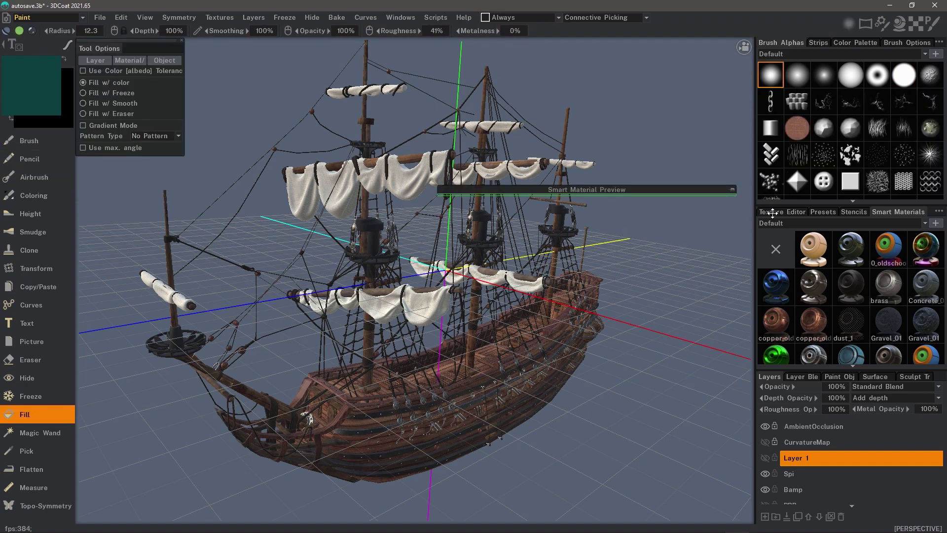
{"action": "left_click", "coordinate": [782, 212]}
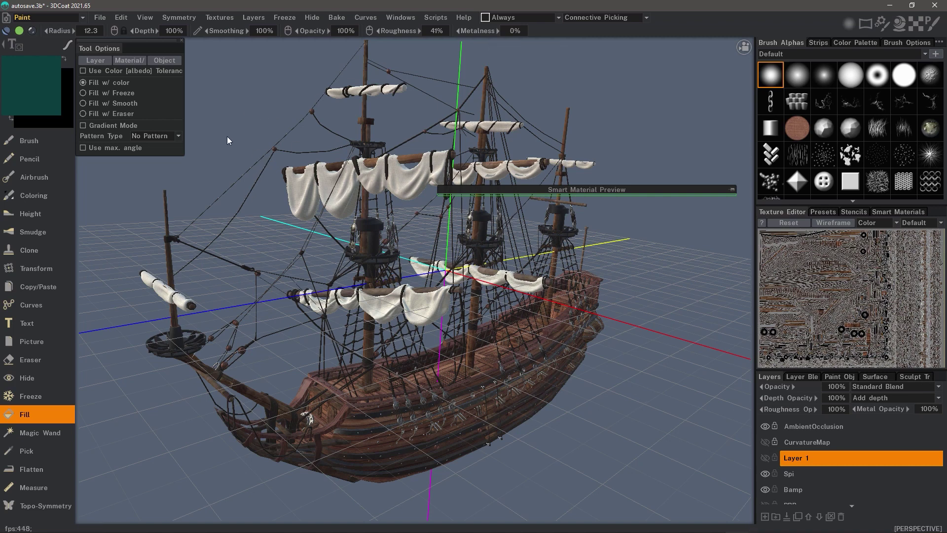
Preview the ship in Relief Only and Flat Shade, then return to Smooth Shade.
{"action": "left_click", "coordinate": [146, 18]}
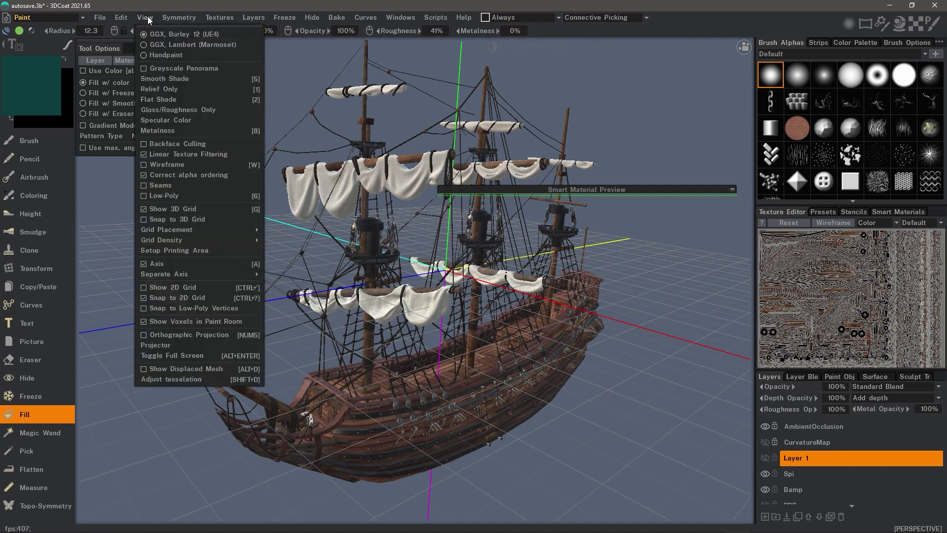
{"action": "left_click", "coordinate": [159, 89]}
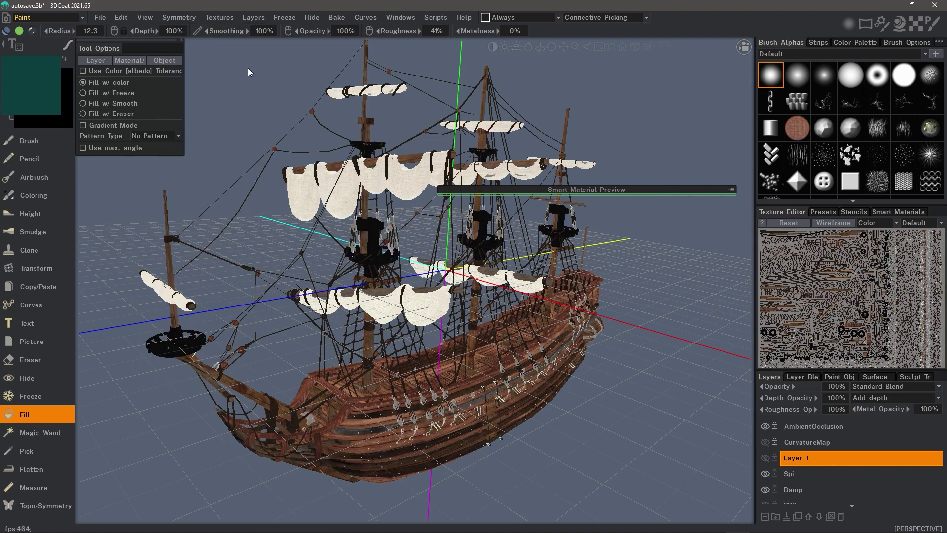
{"action": "left_click", "coordinate": [144, 17]}
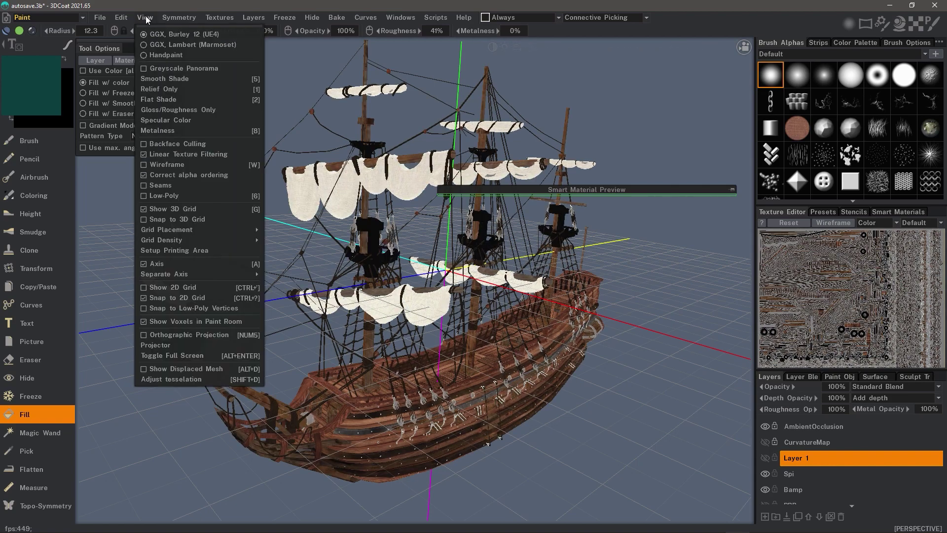
{"action": "left_click", "coordinate": [215, 98]}
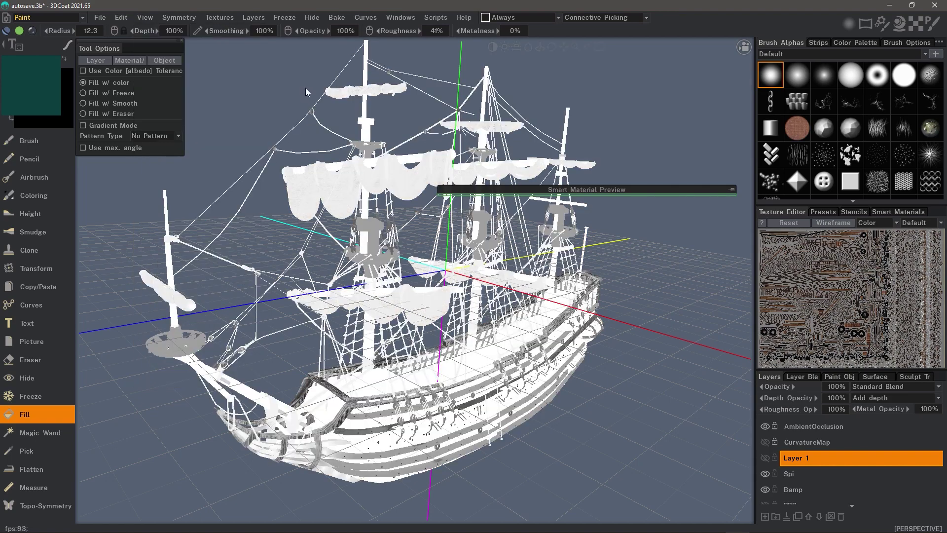
{"action": "left_click", "coordinate": [146, 19]}
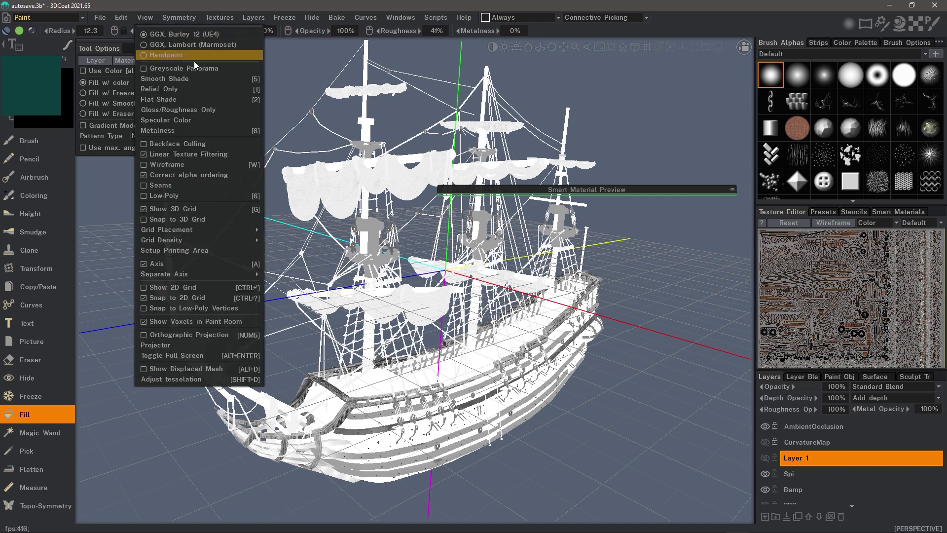
{"action": "left_click", "coordinate": [212, 79]}
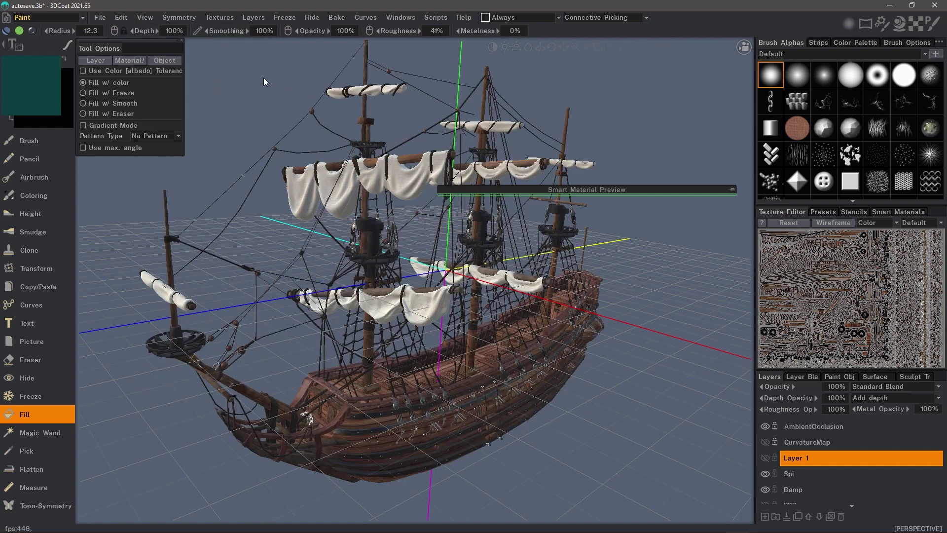
{"action": "left_click", "coordinate": [146, 19]}
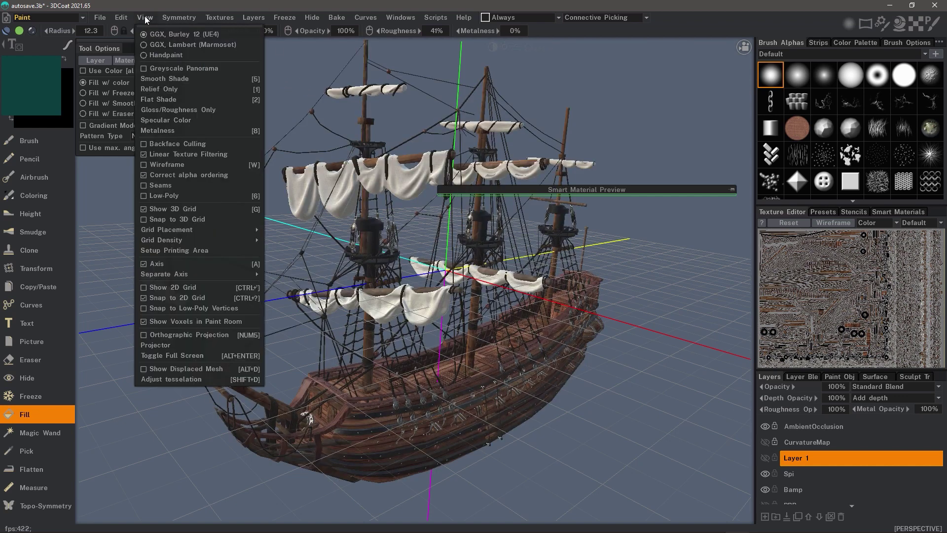
Toggle Show Voxels in Paint Room, then switch to the Retopo room.
{"action": "left_click", "coordinate": [164, 320]}
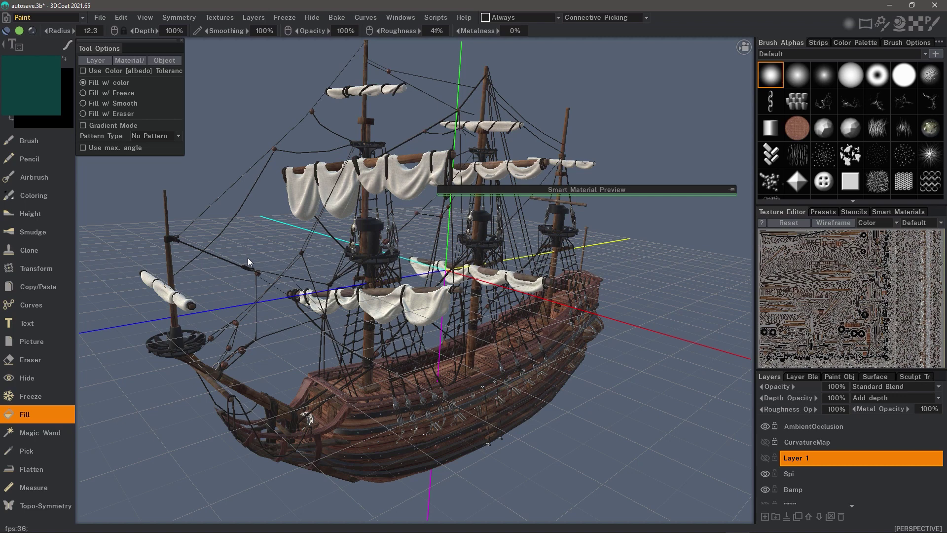
{"action": "left_click", "coordinate": [100, 18]}
{"action": "left_click", "coordinate": [81, 18]}
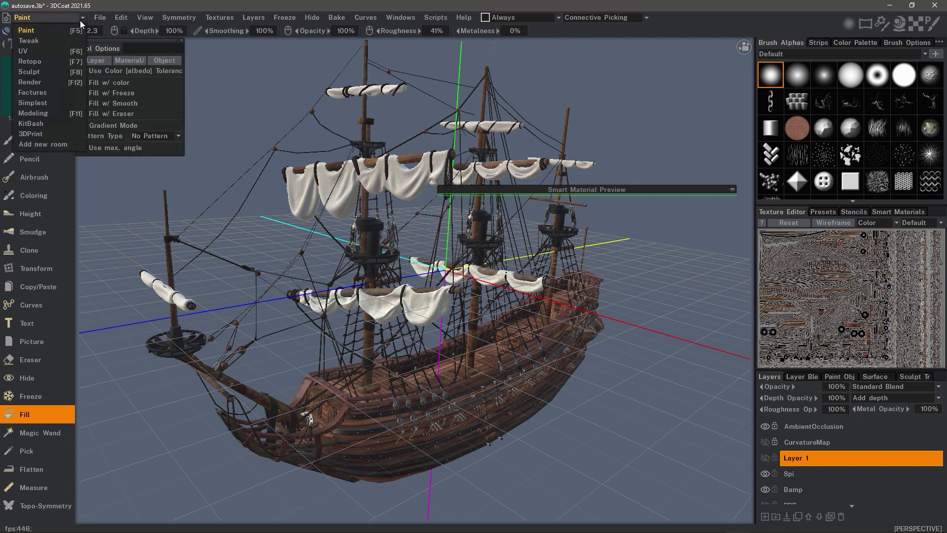
{"action": "left_click", "coordinate": [48, 62]}
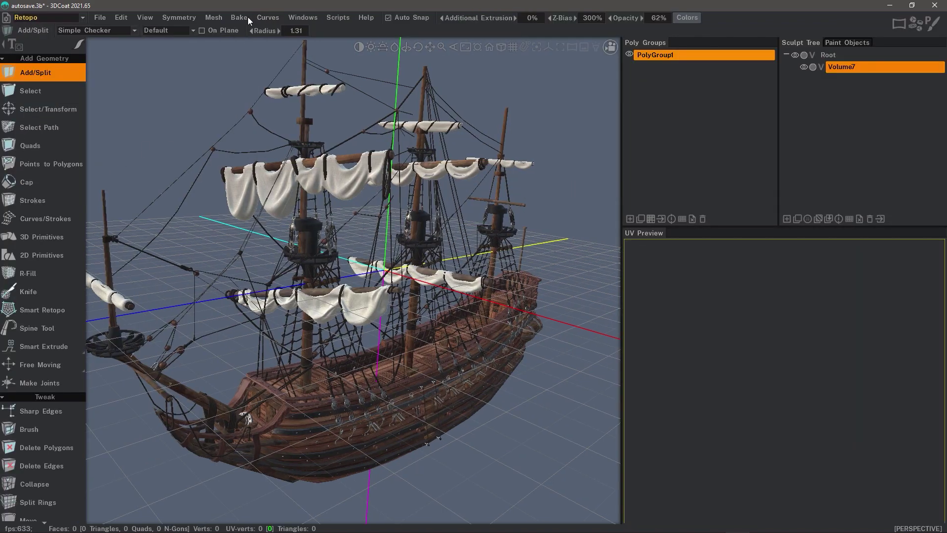
{"action": "left_click", "coordinate": [240, 17]}
{"action": "left_click", "coordinate": [47, 18]}
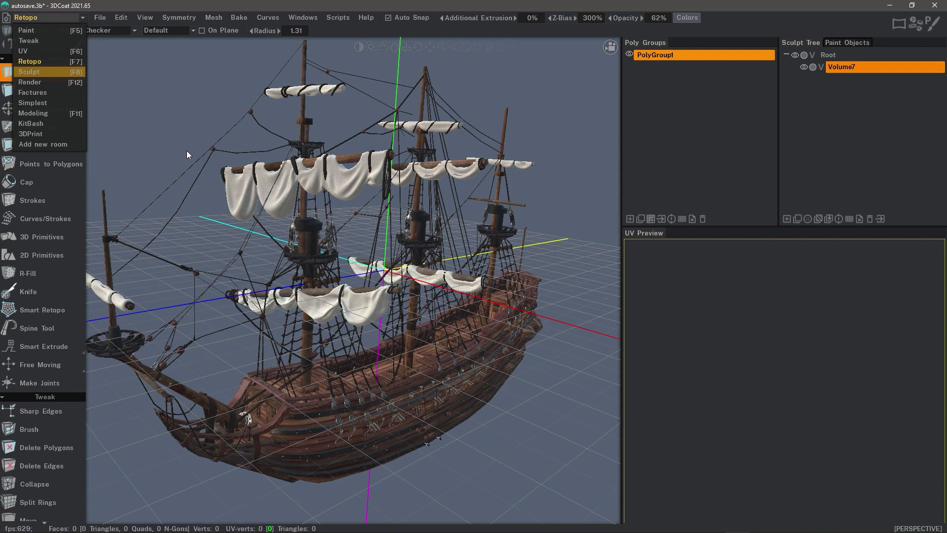
Switch to the Sculpt room with F8, hide panels with Tab, and orbit around the empty grid.
{"action": "key", "text": "F8"}
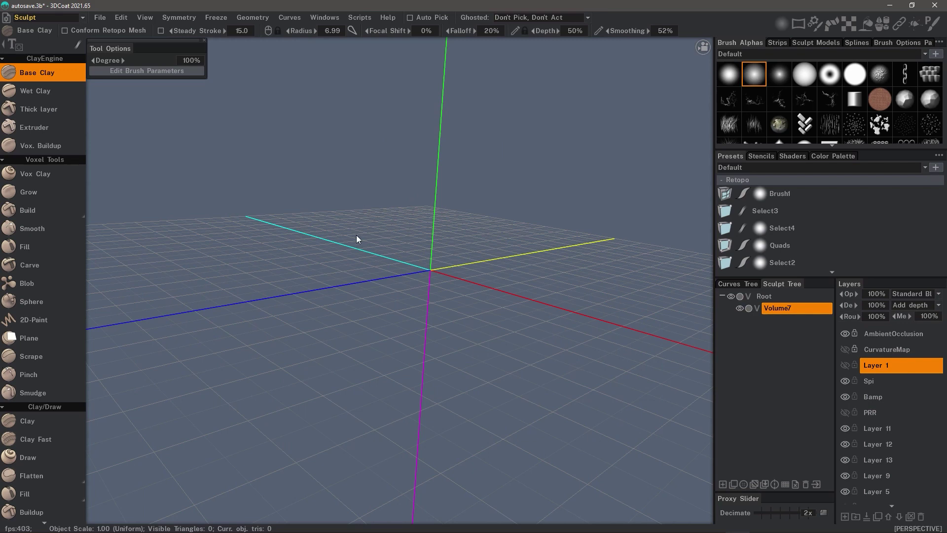
{"action": "key", "text": "Tab"}
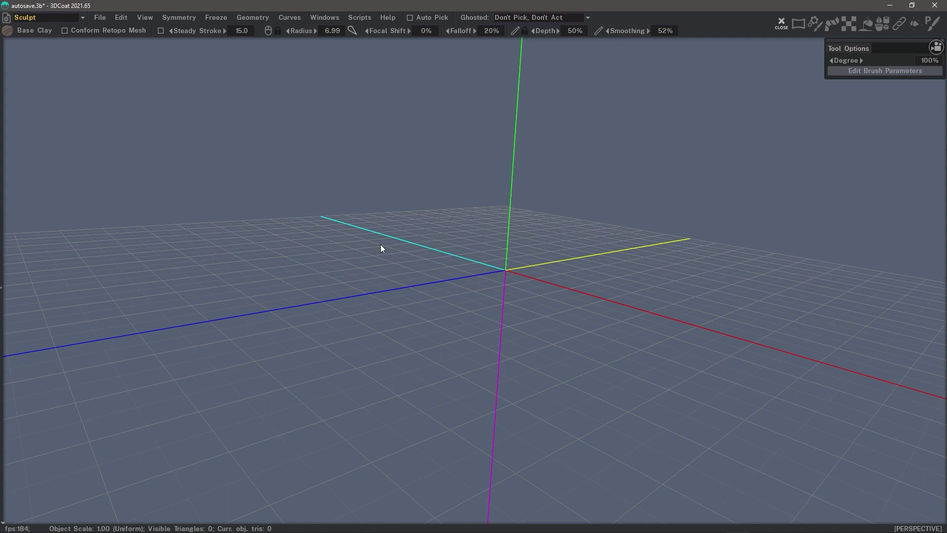
{"action": "left_click_drag", "start_coordinate": [349, 268], "coordinate": [436, 225]}
{"action": "left_click_drag", "start_coordinate": [483, 314], "coordinate": [655, 331]}
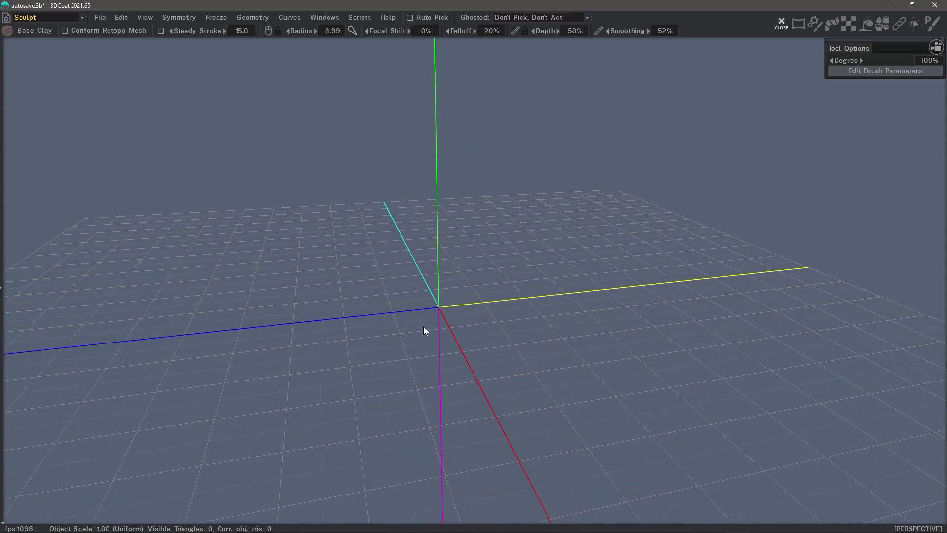
{"action": "left_click_drag", "start_coordinate": [424, 331], "coordinate": [415, 267]}
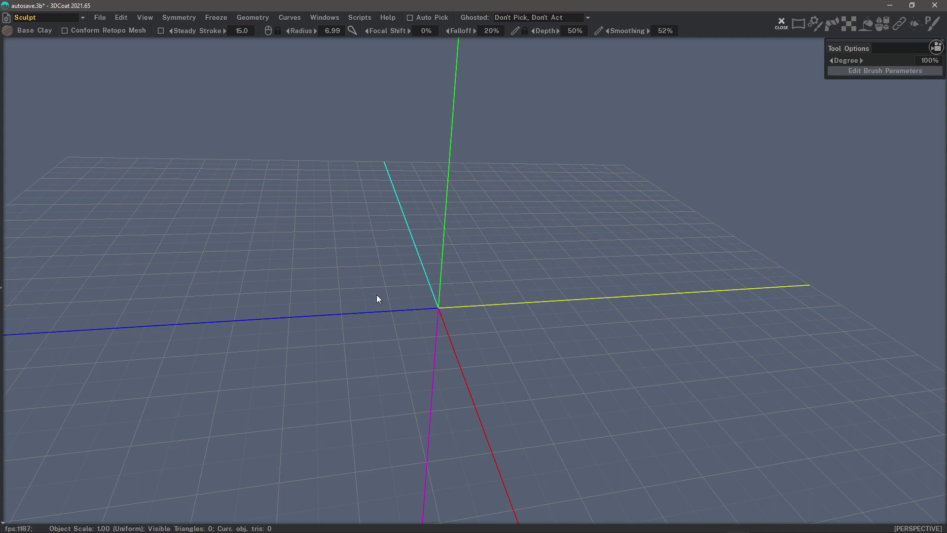
{"action": "left_click_drag", "start_coordinate": [394, 315], "coordinate": [430, 302]}
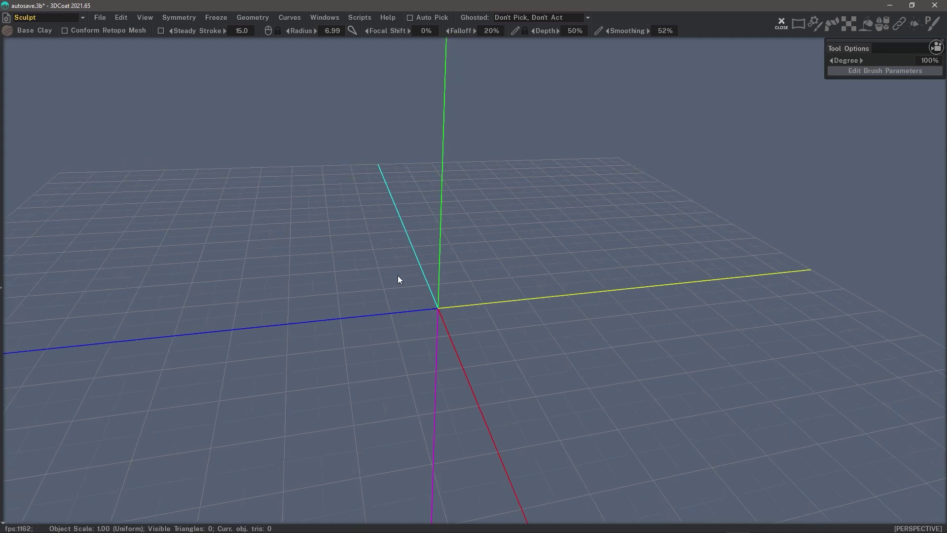
Pick the gradient alpha from the Artman_penpack set in the enlarged Brushes popup, then open QuickAccess.
{"action": "key", "text": "space"}
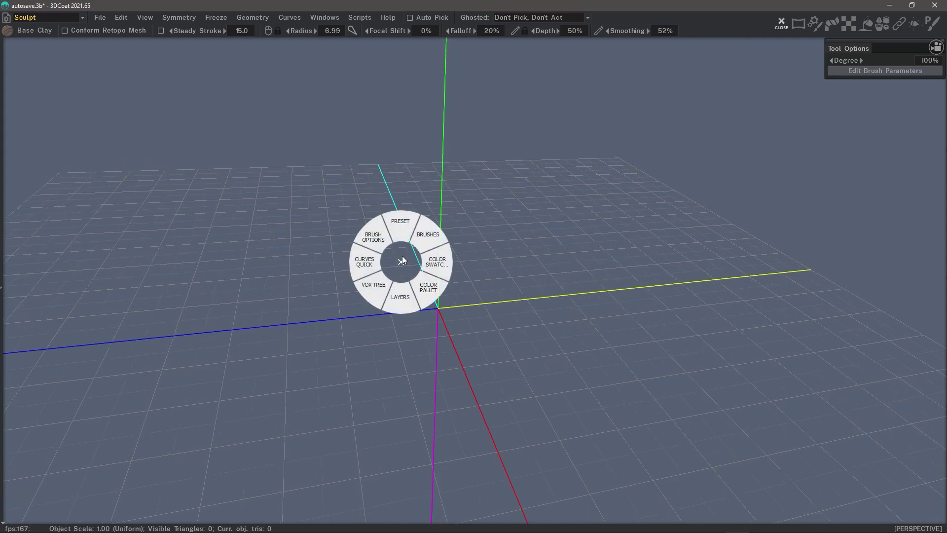
{"action": "left_click", "coordinate": [424, 240]}
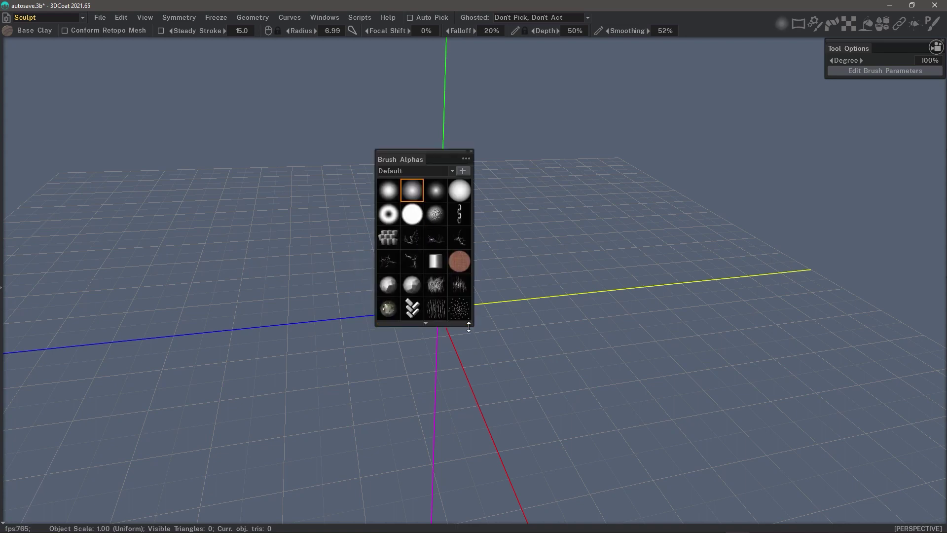
{"action": "left_click_drag", "start_coordinate": [462, 327], "coordinate": [461, 475]}
{"action": "left_click", "coordinate": [424, 172]}
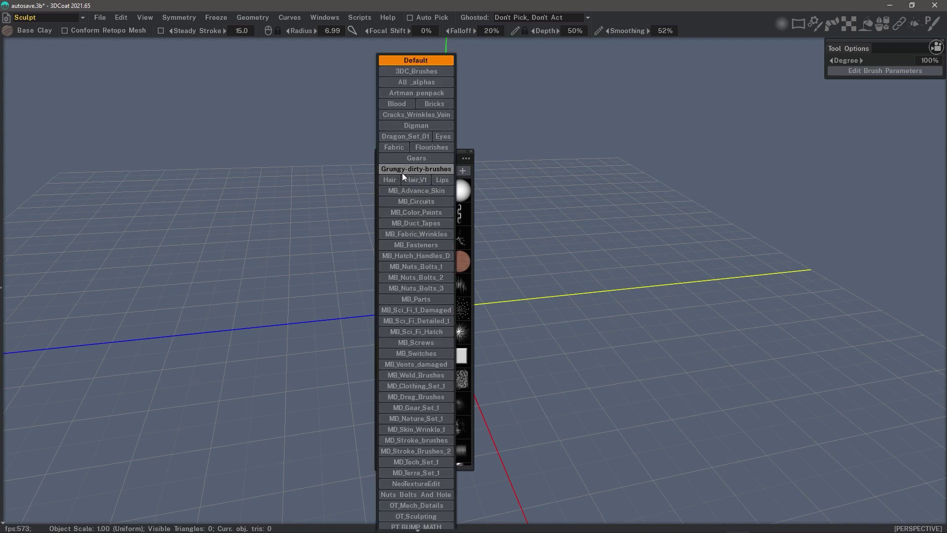
{"action": "left_click", "coordinate": [409, 93]}
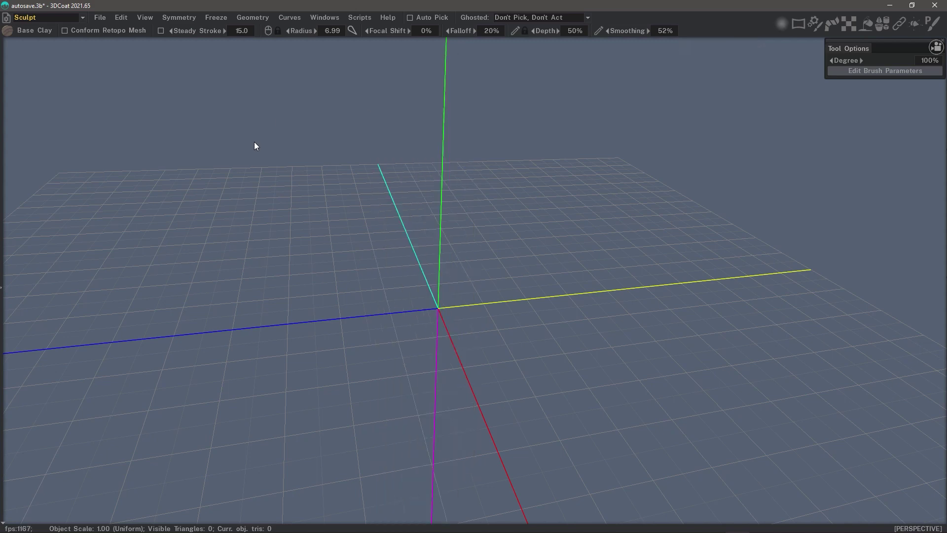
{"action": "key", "text": "space"}
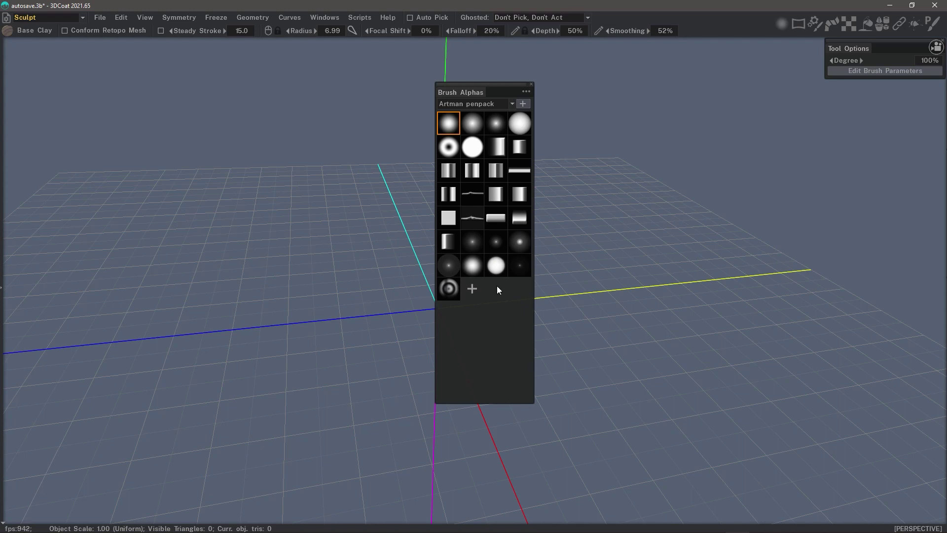
{"action": "left_click", "coordinate": [520, 147]}
{"action": "mouse_move", "coordinate": [339, 188]}
{"action": "left_mouse_down"}
{"action": "mouse_move", "coordinate": [401, 249]}
{"action": "mouse_move", "coordinate": [434, 308]}
{"action": "left_mouse_up"}
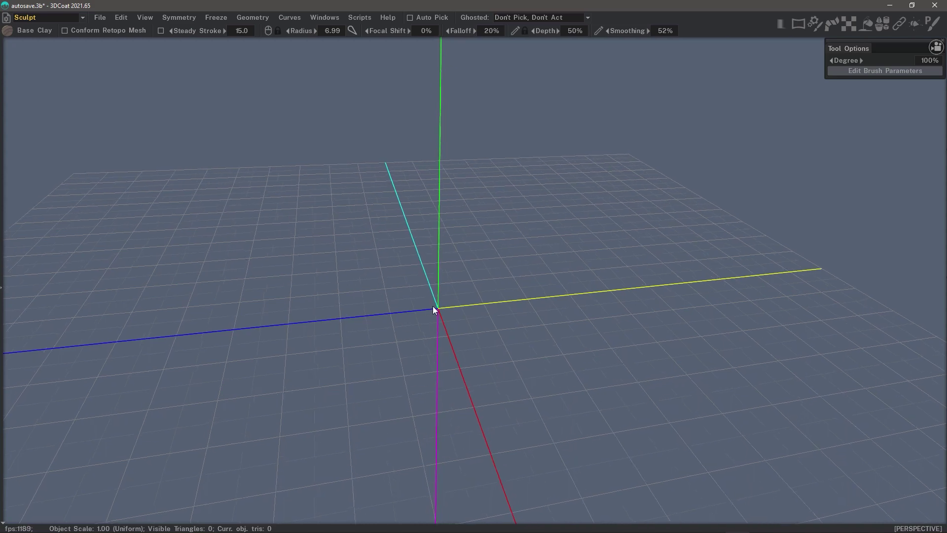
{"action": "key", "text": "space"}
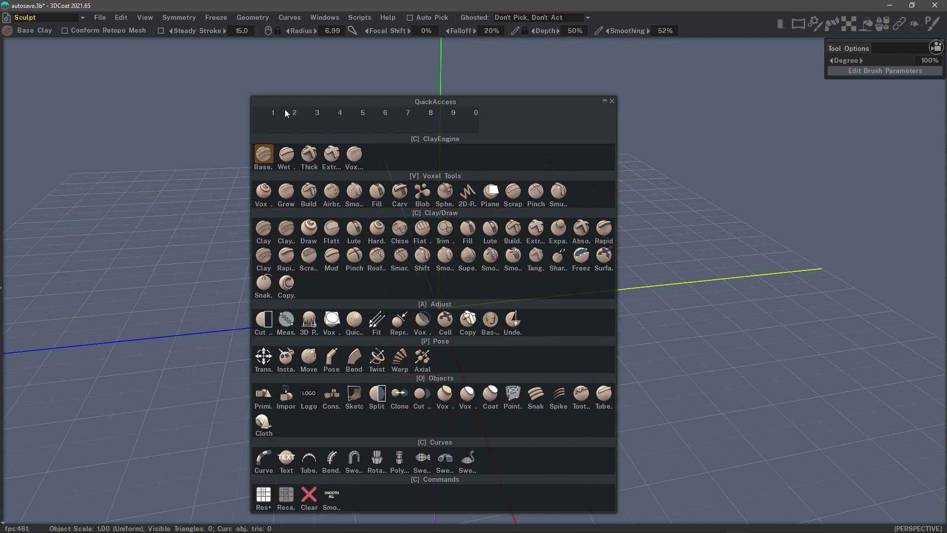
Close QuickAccess and open the Presets popup, stretched taller to list the Default Sculpt presets.
{"action": "key", "text": "space"}
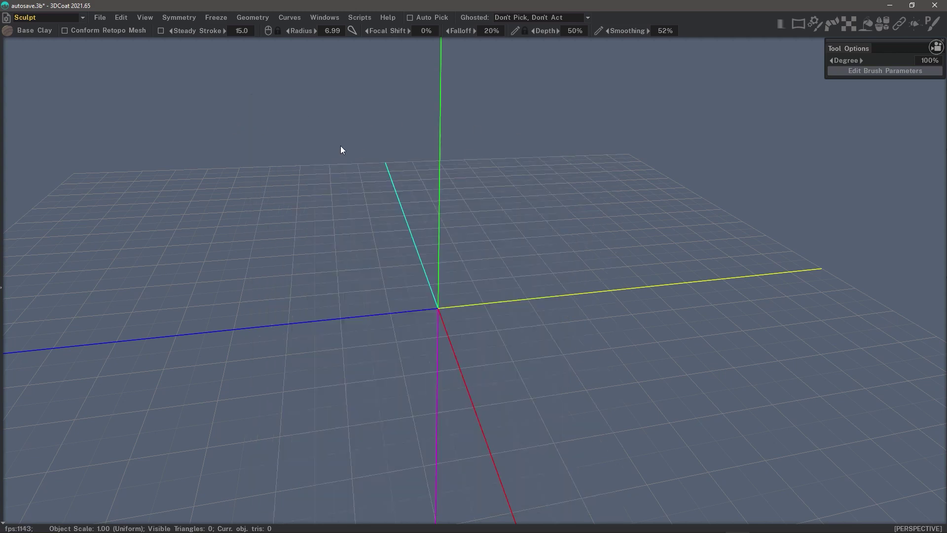
{"action": "left_click_drag", "start_coordinate": [348, 143], "coordinate": [374, 270]}
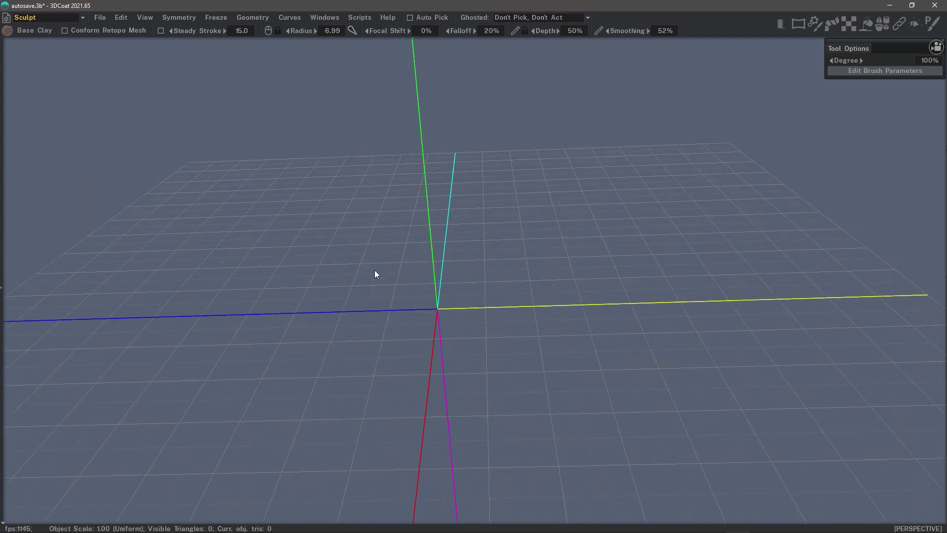
{"action": "middle_click", "coordinate": [407, 267]}
{"action": "left_click", "coordinate": [402, 236]}
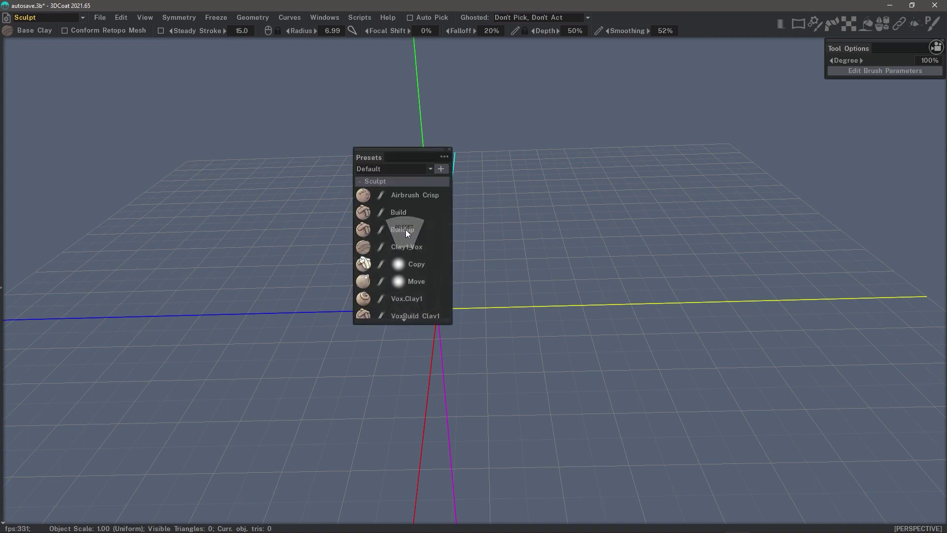
{"action": "left_click_drag", "start_coordinate": [431, 324], "coordinate": [435, 495]}
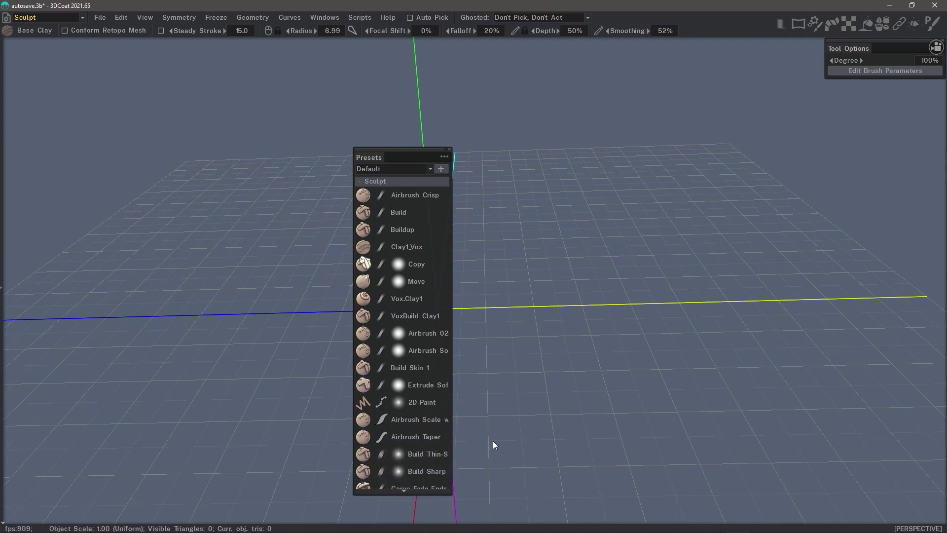
{"action": "right_click_drag", "start_coordinate": [492, 432], "coordinate": [407, 265]}
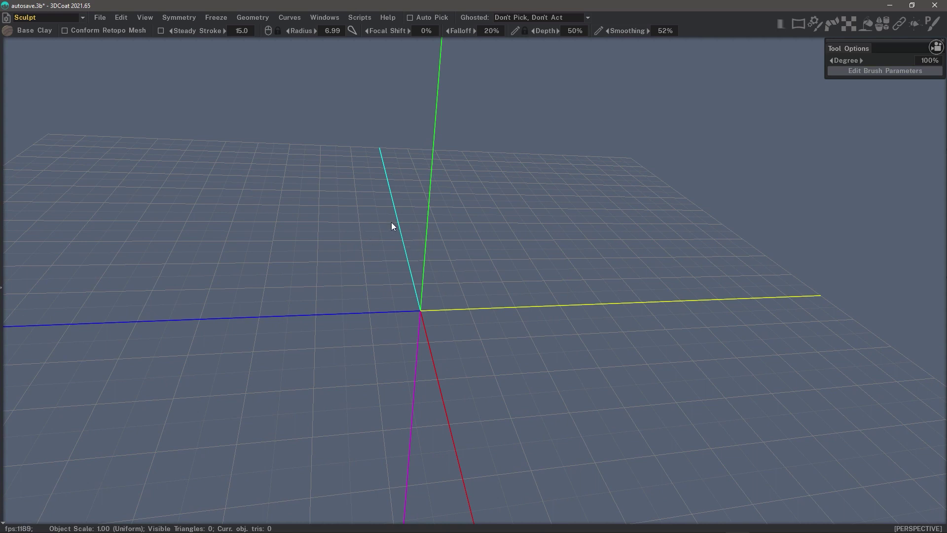
{"action": "key", "text": "space"}
{"action": "left_click", "coordinate": [406, 191]}
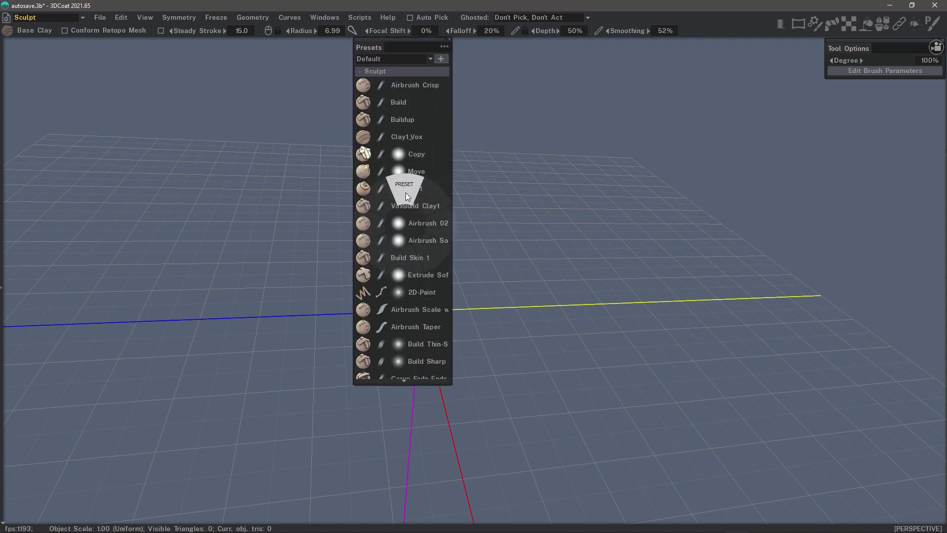
{"action": "right_click_drag", "start_coordinate": [475, 226], "coordinate": [569, 237]}
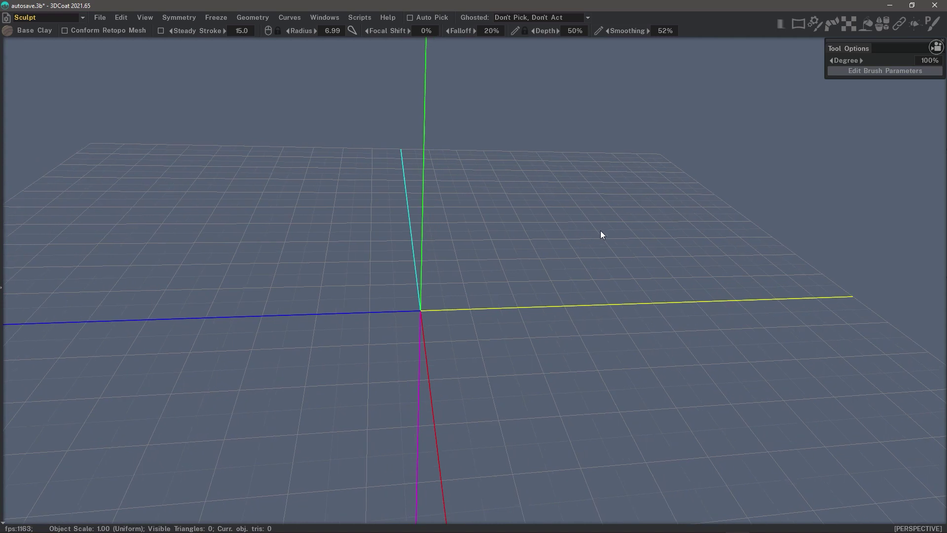
{"action": "key", "text": "space"}
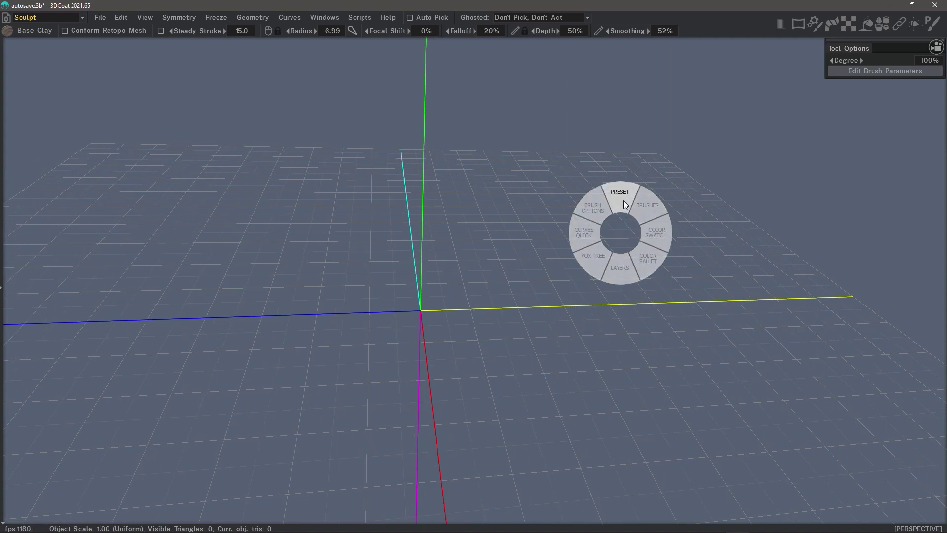
{"action": "left_click", "coordinate": [621, 210]}
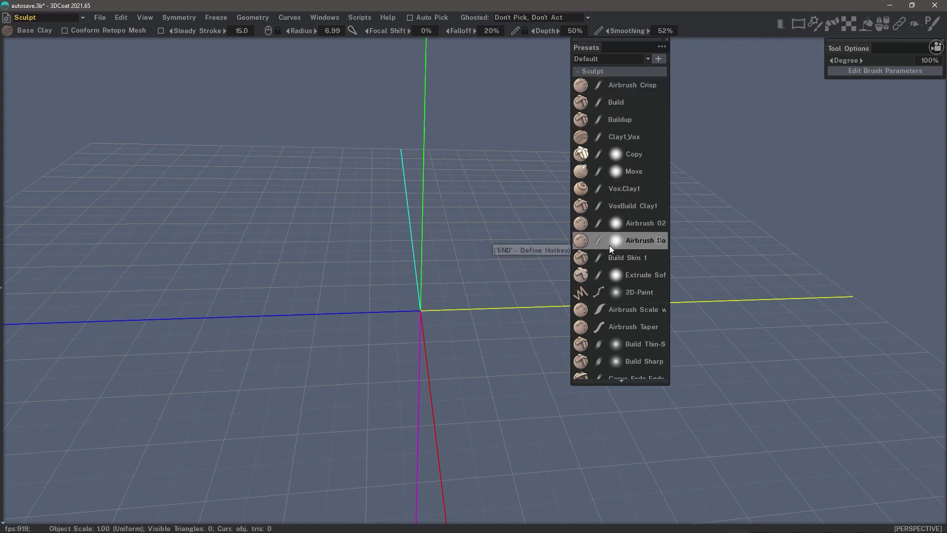
Open Layers from the pie menu, resize the popup narrower and taller, and make Layer 11 current.
{"action": "key", "text": "space"}
{"action": "left_click", "coordinate": [623, 318]}
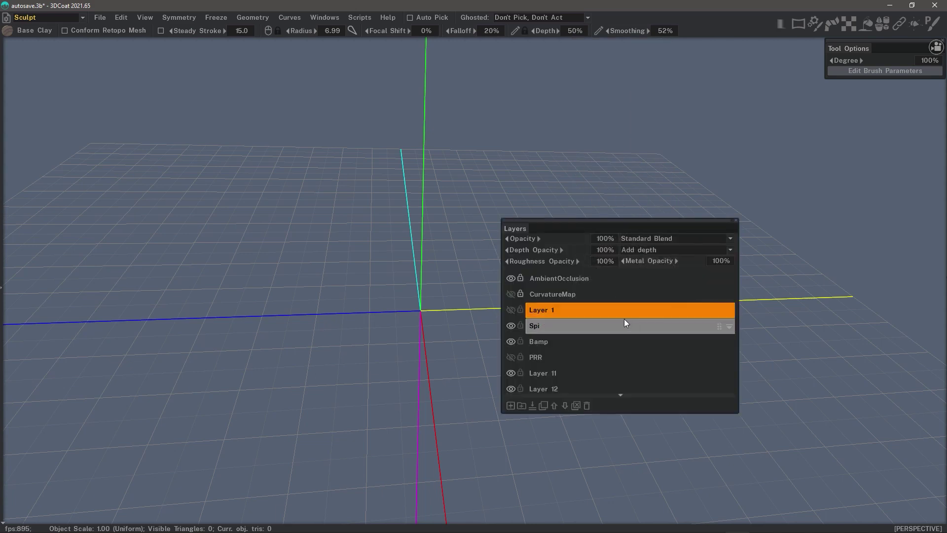
{"action": "left_click_drag", "start_coordinate": [740, 377], "coordinate": [676, 378]}
{"action": "left_click_drag", "start_coordinate": [647, 413], "coordinate": [617, 502]}
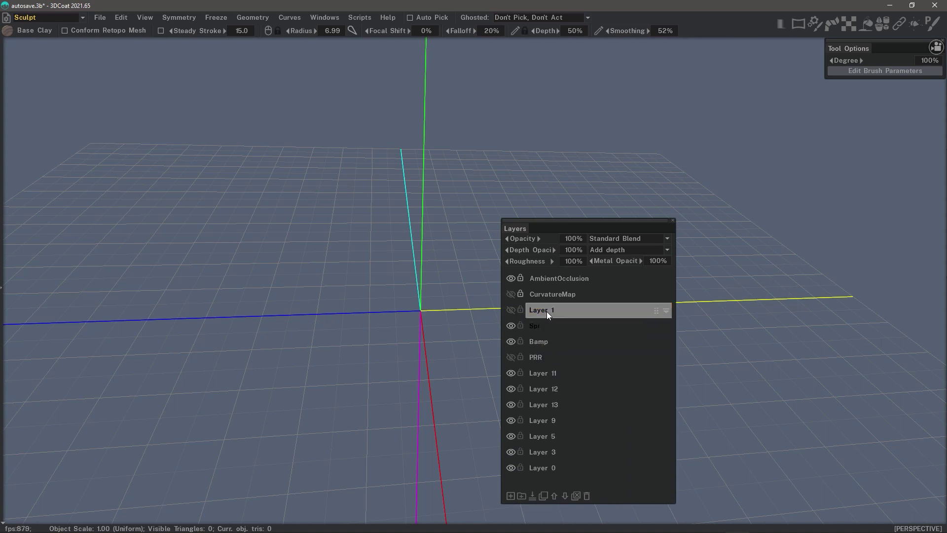
{"action": "left_click", "coordinate": [562, 373]}
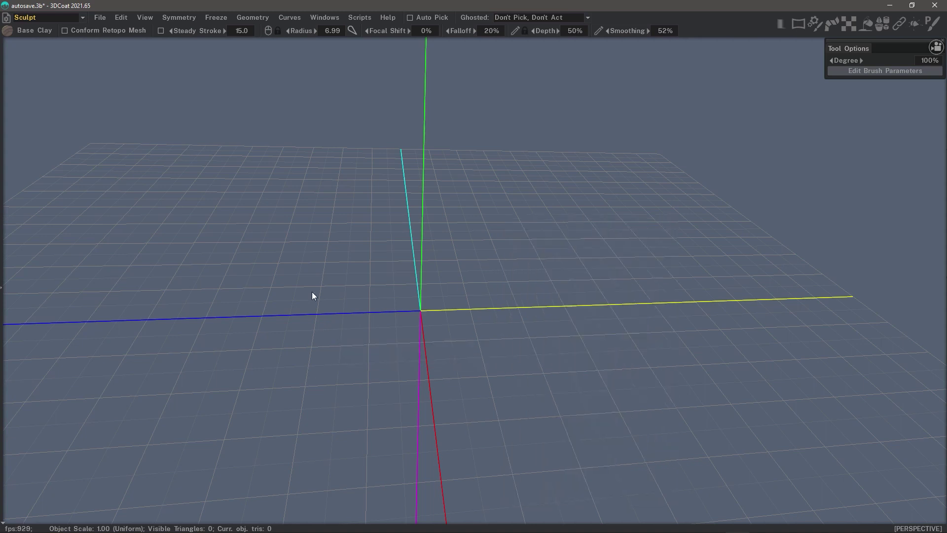
{"action": "left_click_drag", "start_coordinate": [311, 292], "coordinate": [384, 300]}
{"action": "key", "text": "Tab"}
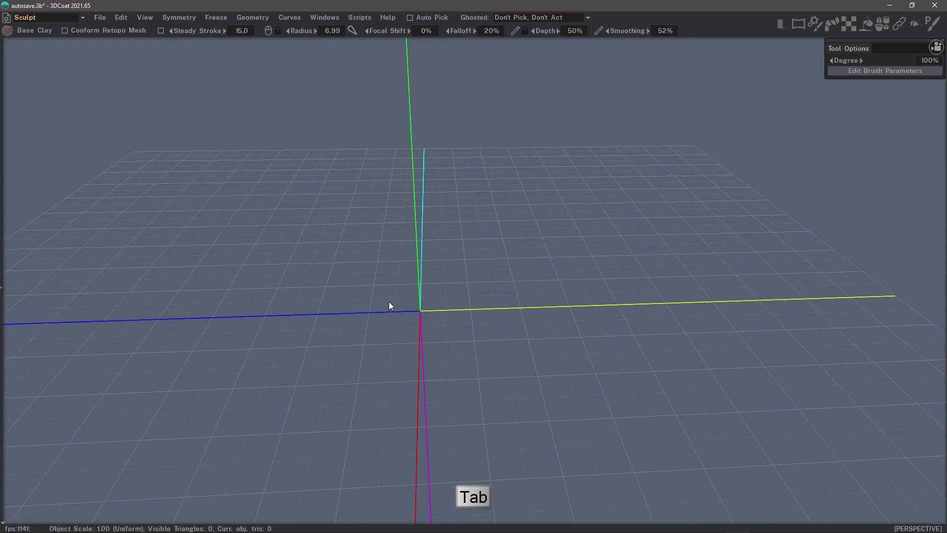
Restore the hidden panels with Tab and look over the Brush Alphas popup.
{"action": "key", "text": "Tab"}
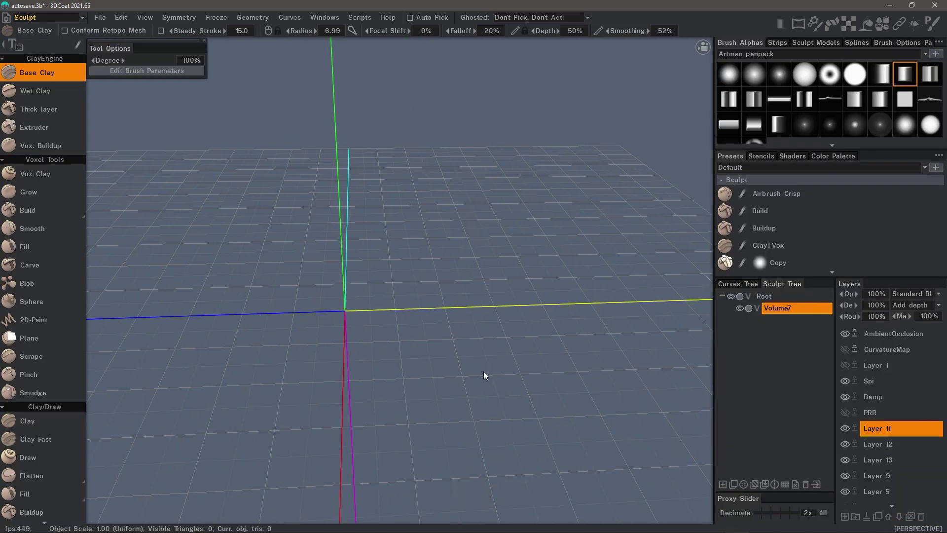
{"action": "mouse_move", "coordinate": [665, 79]}
{"action": "left_click", "coordinate": [780, 21]}
{"action": "mouse_move", "coordinate": [801, 24]}
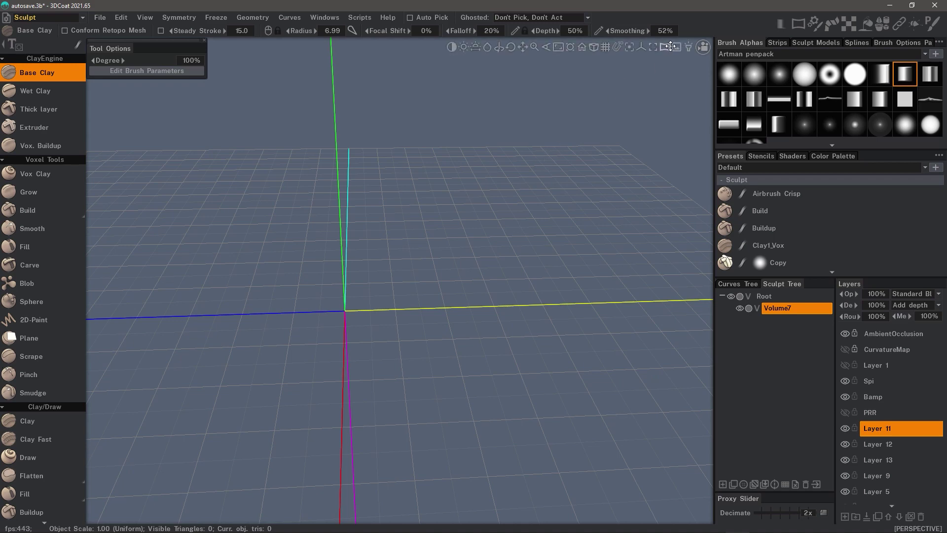
Set the viewport background to Use Environment Map and orbit to view the panorama.
{"action": "left_click", "coordinate": [703, 48]}
{"action": "mouse_move", "coordinate": [564, 88]}
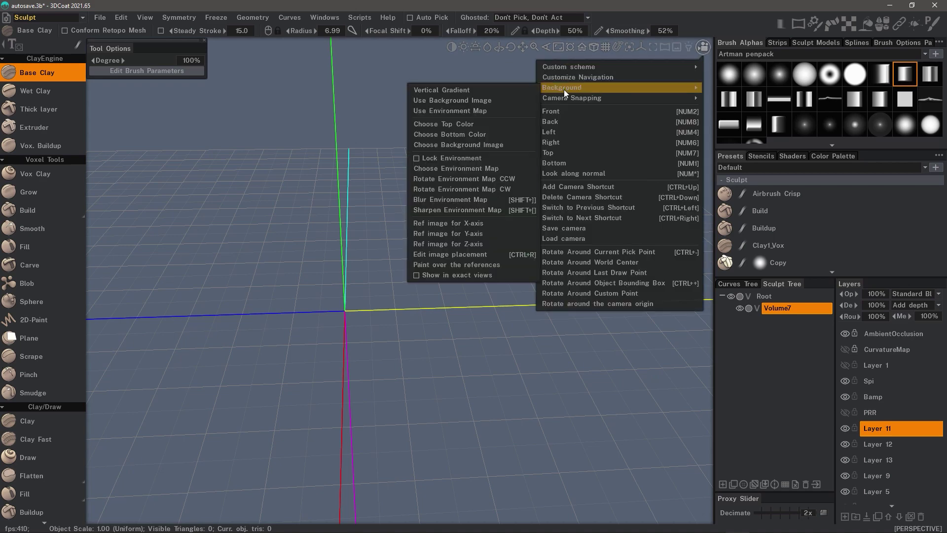
{"action": "left_click", "coordinate": [454, 110]}
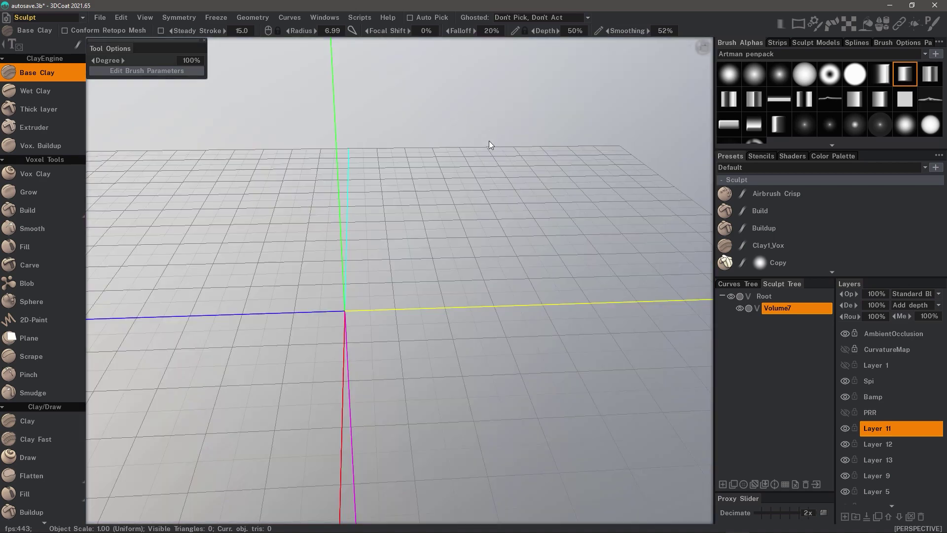
{"action": "left_click_drag", "start_coordinate": [493, 149], "coordinate": [446, 106]}
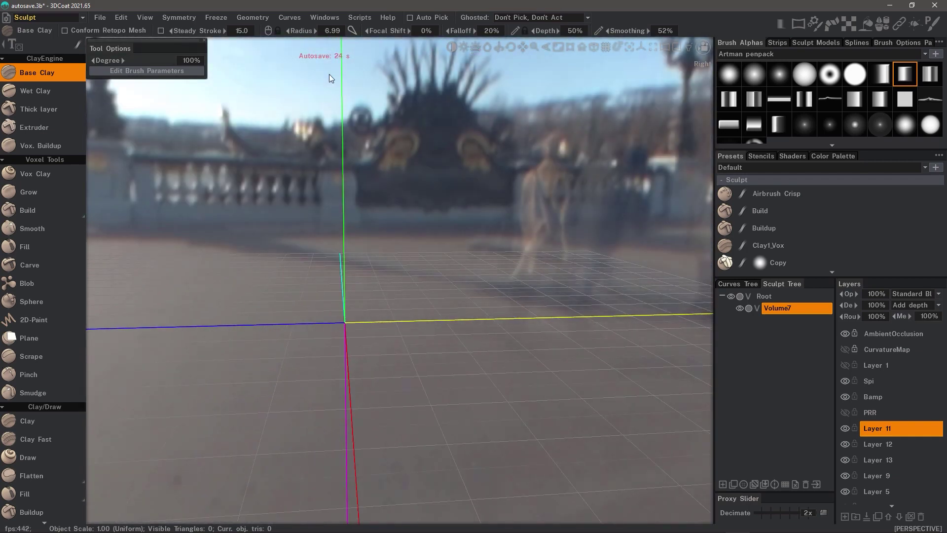
{"action": "left_click_drag", "start_coordinate": [303, 89], "coordinate": [546, 114]}
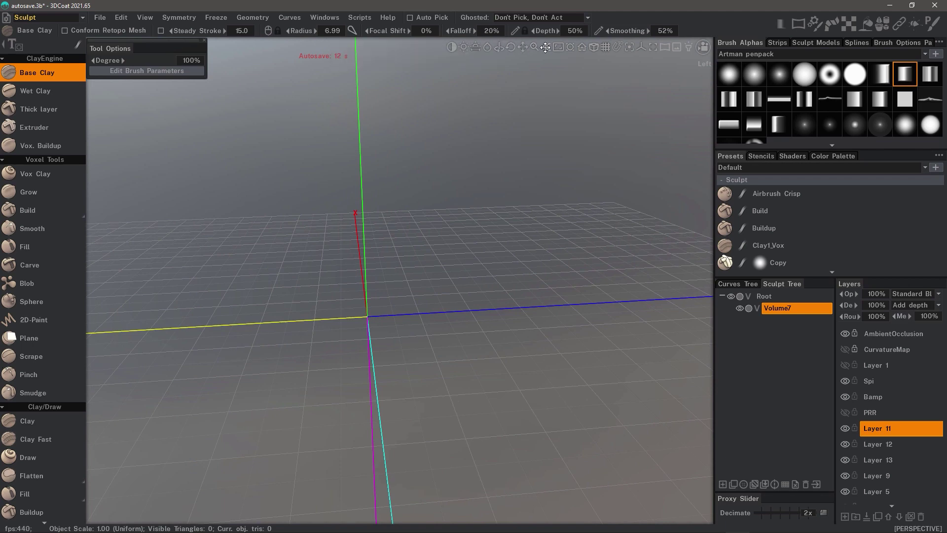
{"action": "left_click", "coordinate": [705, 51]}
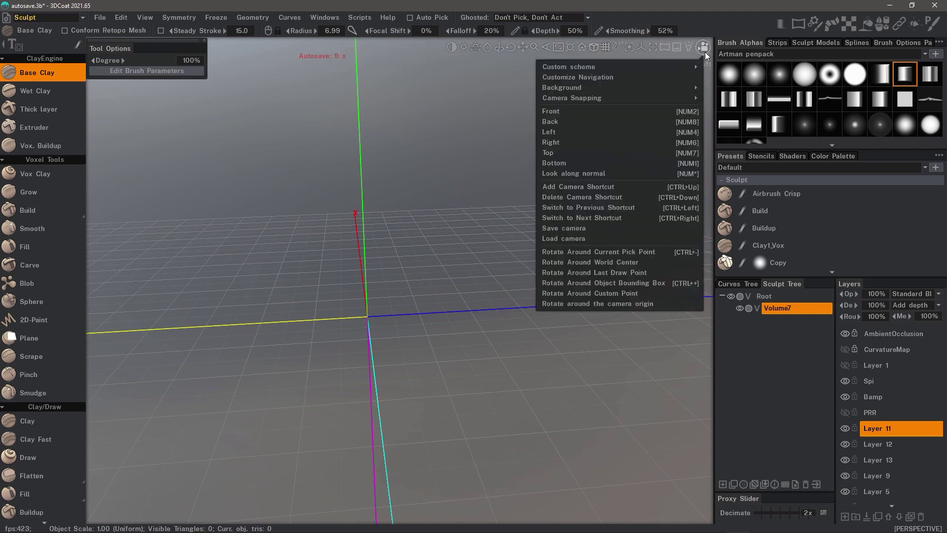
{"action": "left_click", "coordinate": [598, 207]}
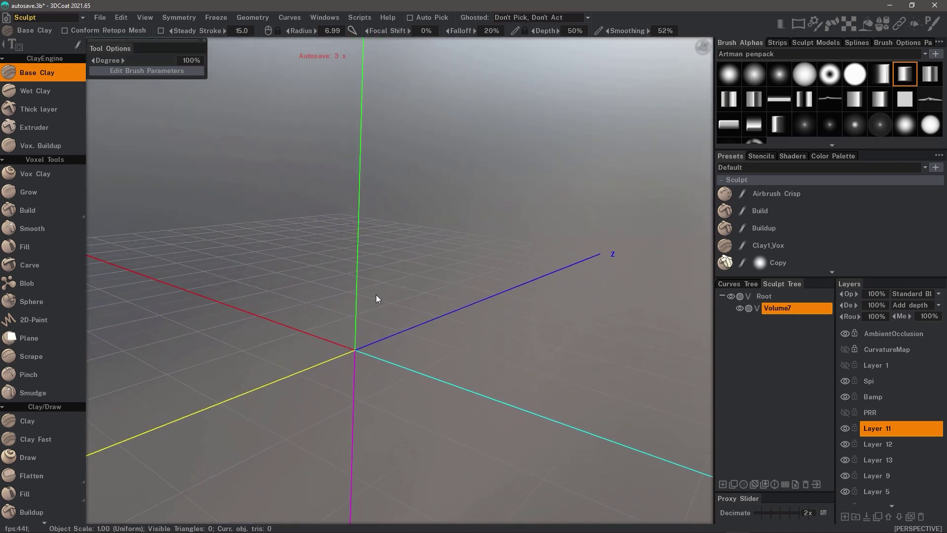
{"action": "key", "text": "ctrl+Up"}
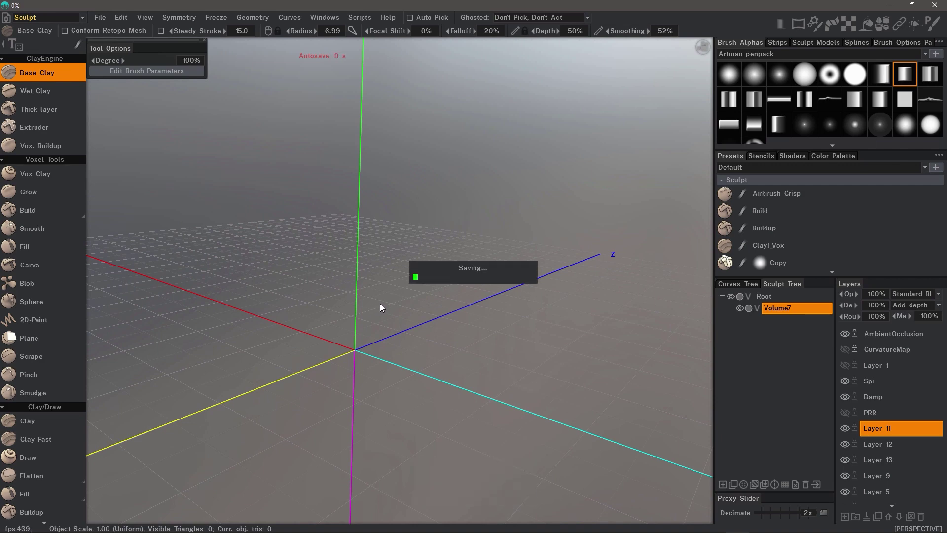
Switch to the Paint room with F5 and orbit and zoom to a bow view of the ship.
{"action": "left_click", "coordinate": [45, 17]}
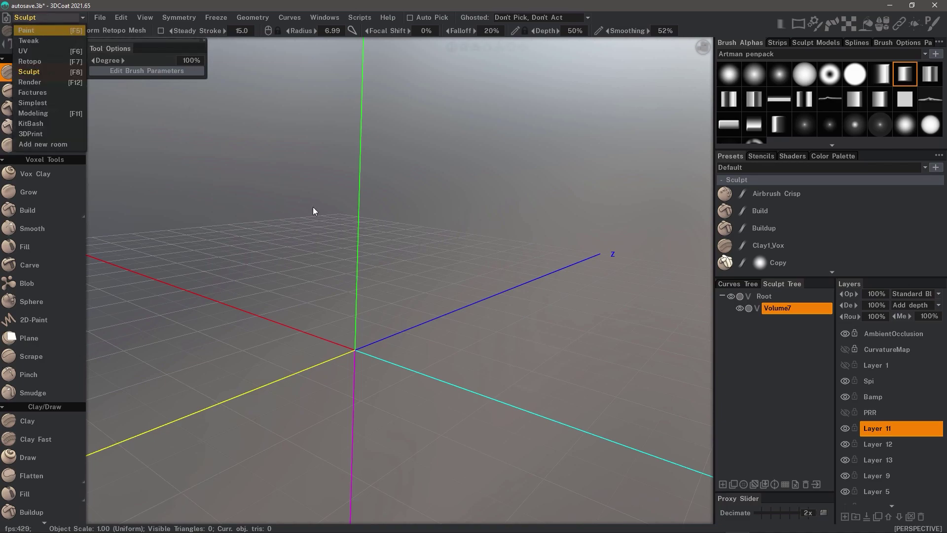
{"action": "key", "text": "F5"}
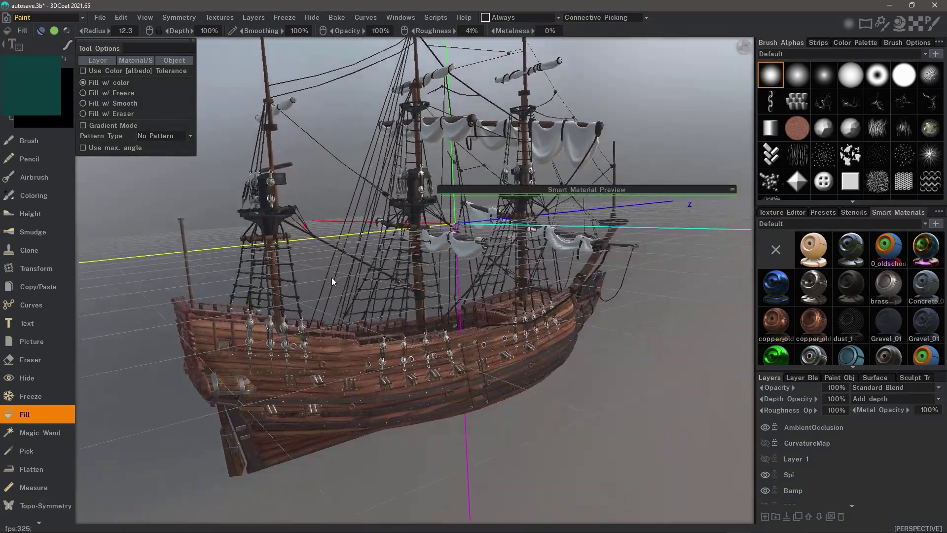
{"action": "middle_click_drag", "start_coordinate": [331, 277], "coordinate": [359, 361]}
{"action": "scroll", "coordinate": [311, 344], "scroll_direction": "up", "scroll_amount": 5}
Store the bow, bow close-up and hull close-up views as camera shortcuts with Ctrl+Up.
{"action": "key", "text": "ctrl+Up"}
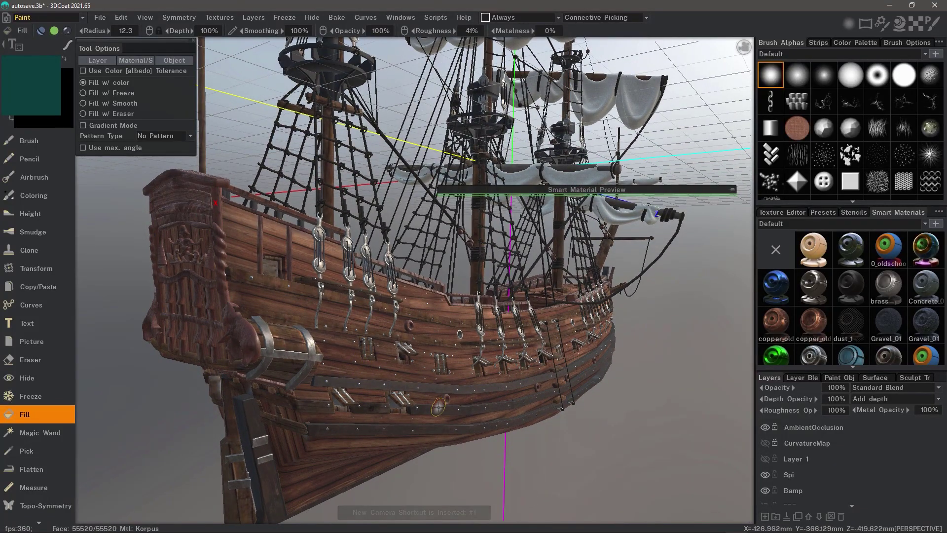
{"action": "middle_click_drag", "start_coordinate": [449, 403], "coordinate": [474, 394]}
{"action": "key", "text": "Up"}
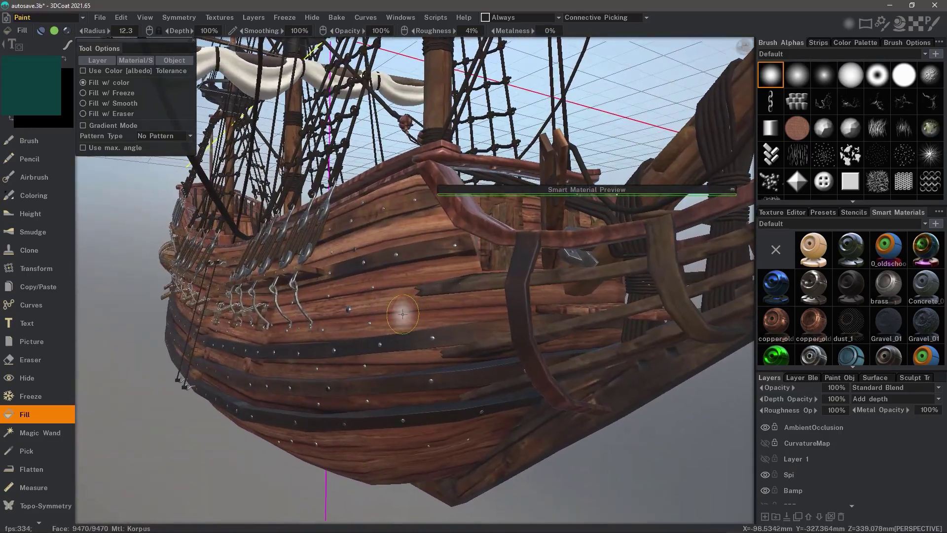
{"action": "key", "text": "ctrl+Up"}
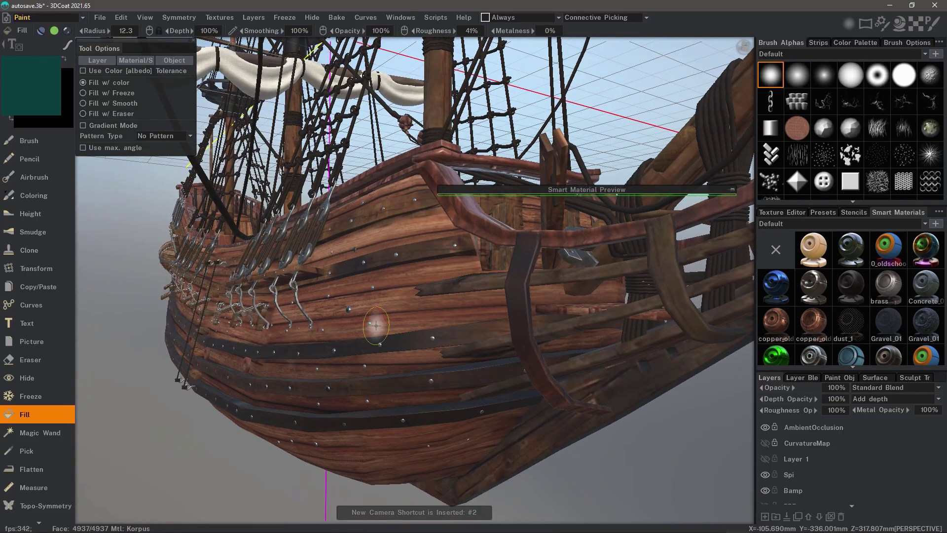
{"action": "key", "text": "Up"}
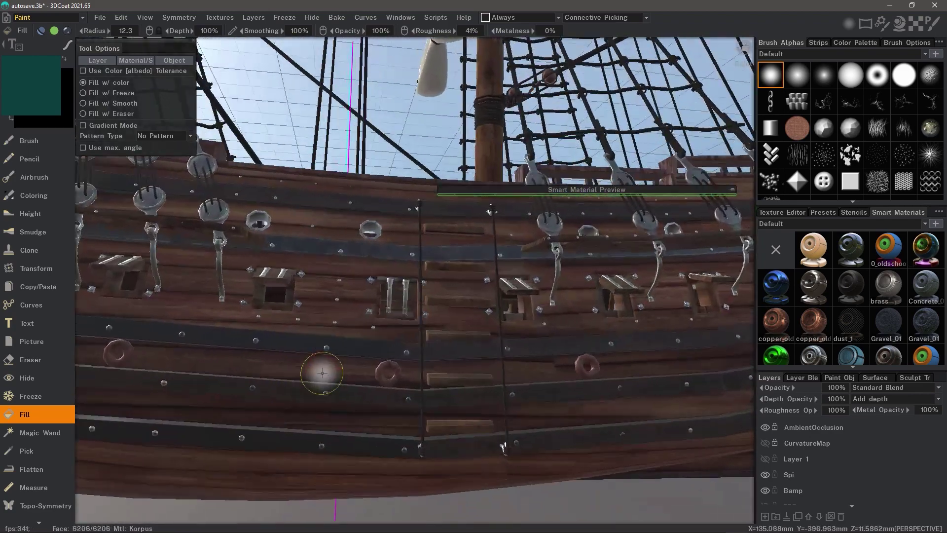
{"action": "key", "text": "ctrl+Up"}
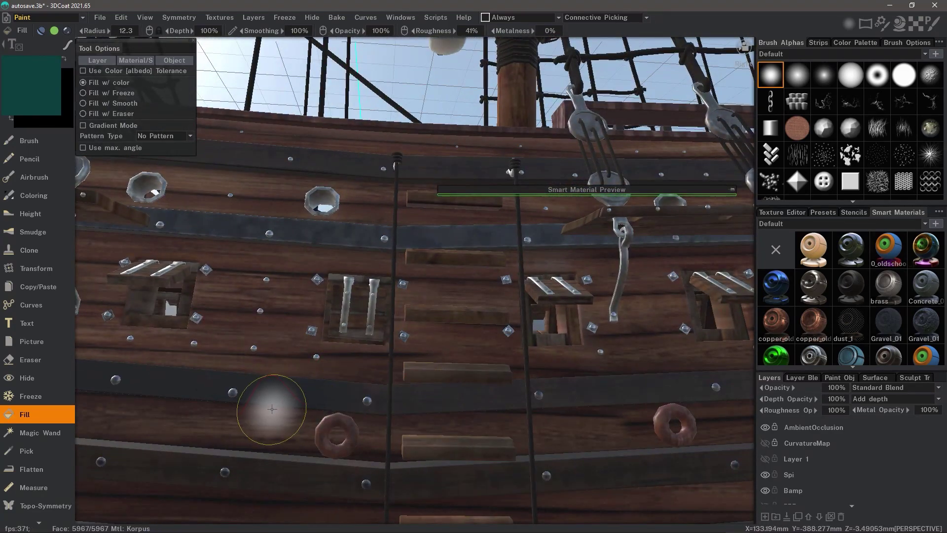
{"action": "key", "text": "Up"}
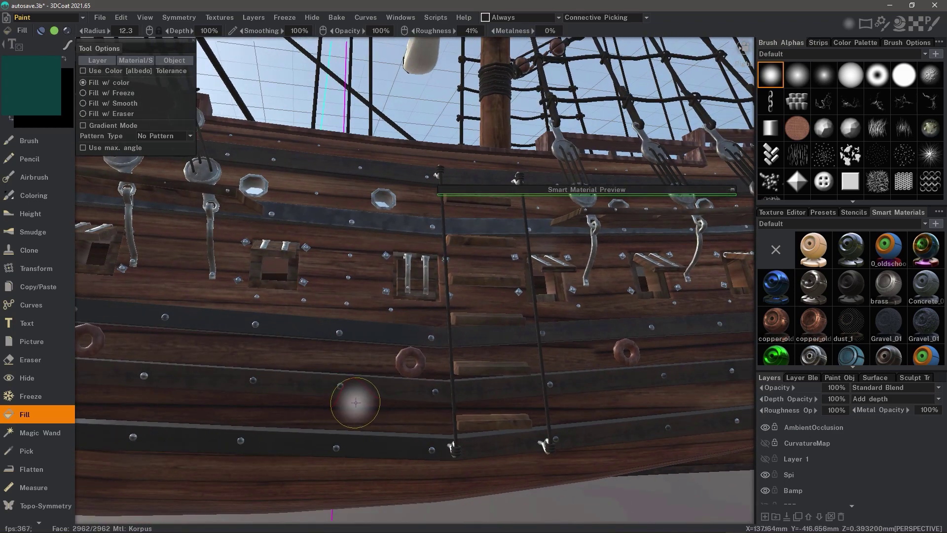
Cycle through the saved camera views with Ctrl+Left/Right, ending on the full ship view.
{"action": "key", "text": "ctrl+Left"}
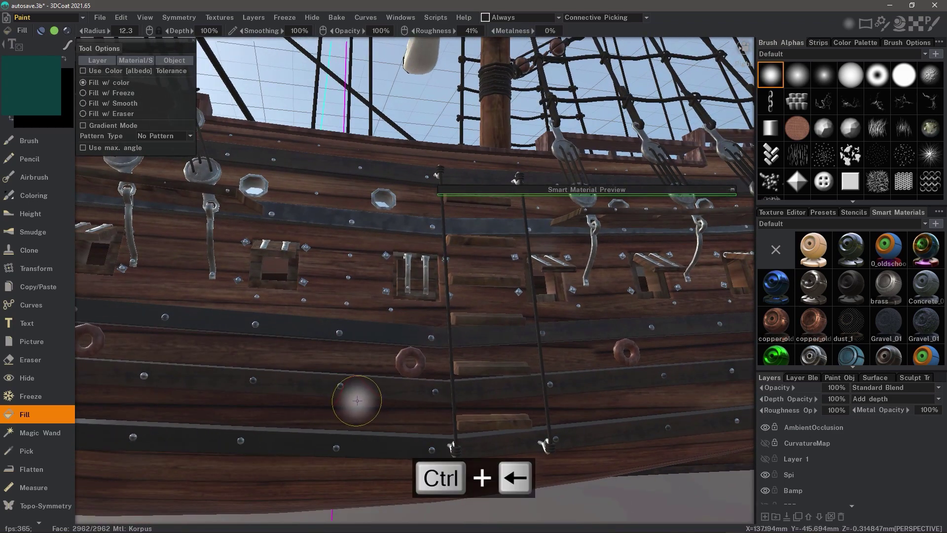
{"action": "key", "text": "ctrl+Right"}
{"action": "key", "text": "ctrl+Left"}
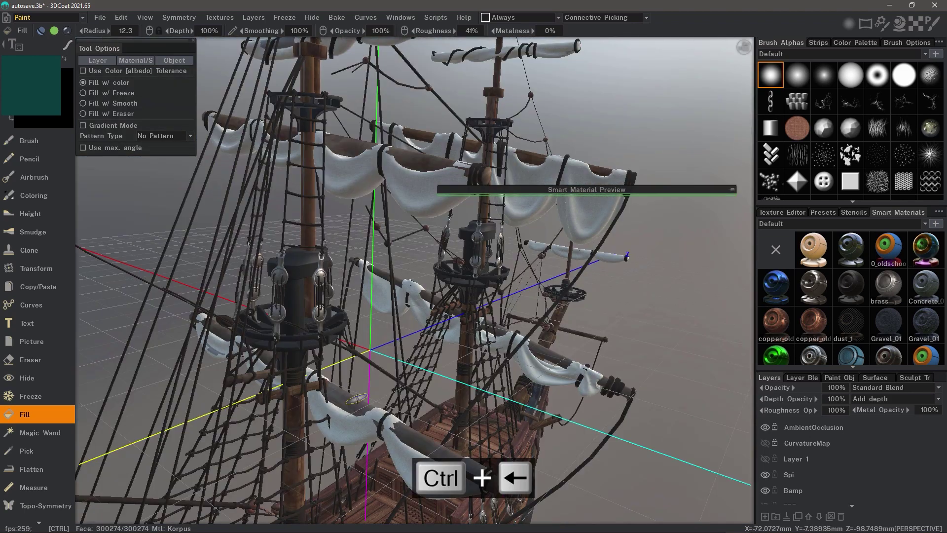
{"action": "key", "text": "ctrl+Right"}
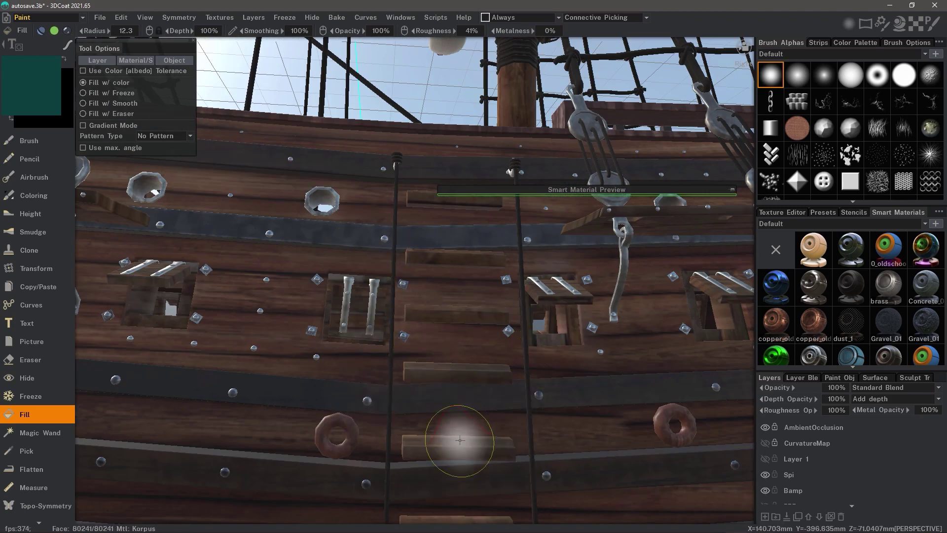
{"action": "key", "text": "ctrl+Left"}
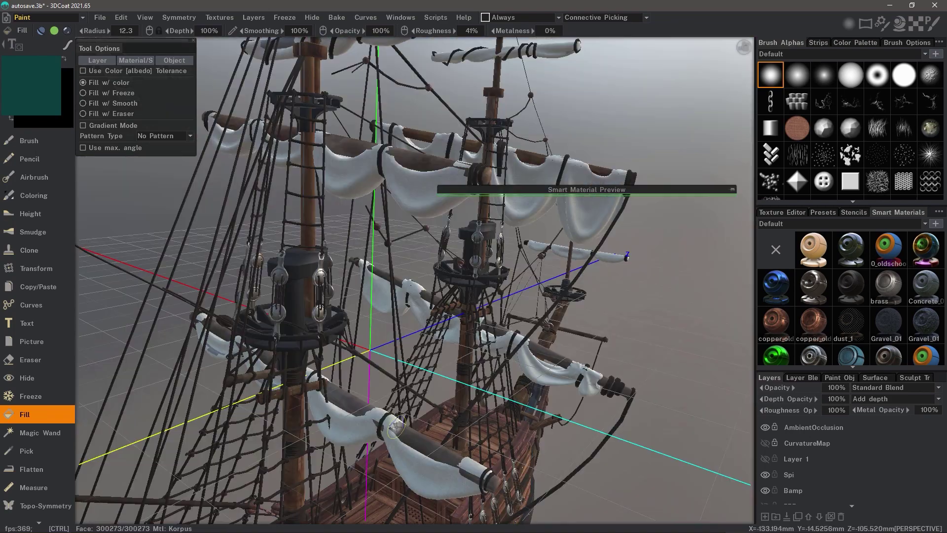
{"action": "key", "text": "ctrl+Left"}
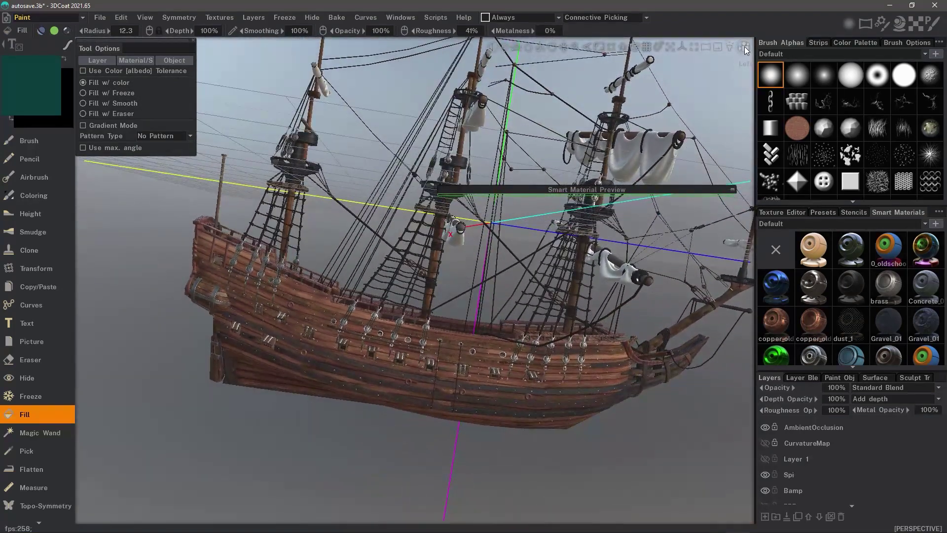
Set the camera to Rotate Around World Center and zoom in on the ship.
{"action": "left_click", "coordinate": [744, 46]}
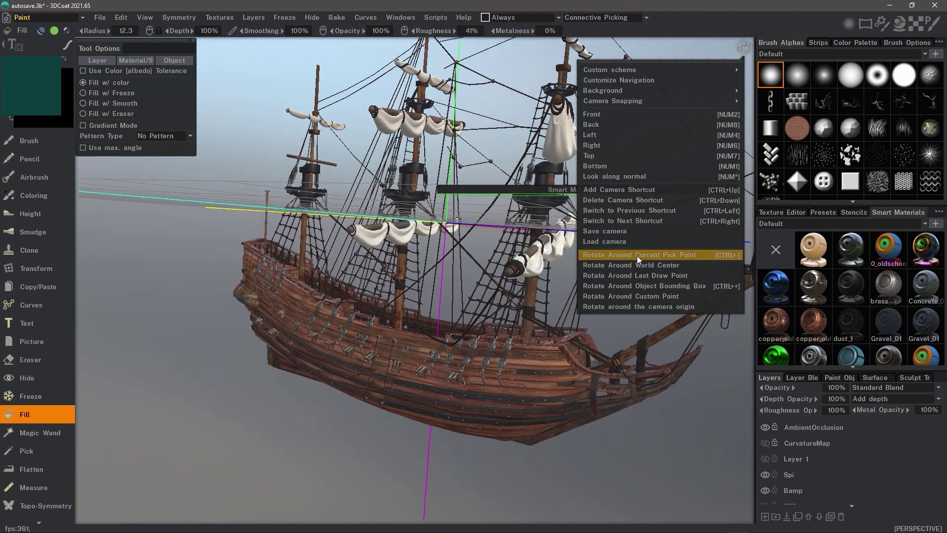
{"action": "left_click", "coordinate": [624, 265]}
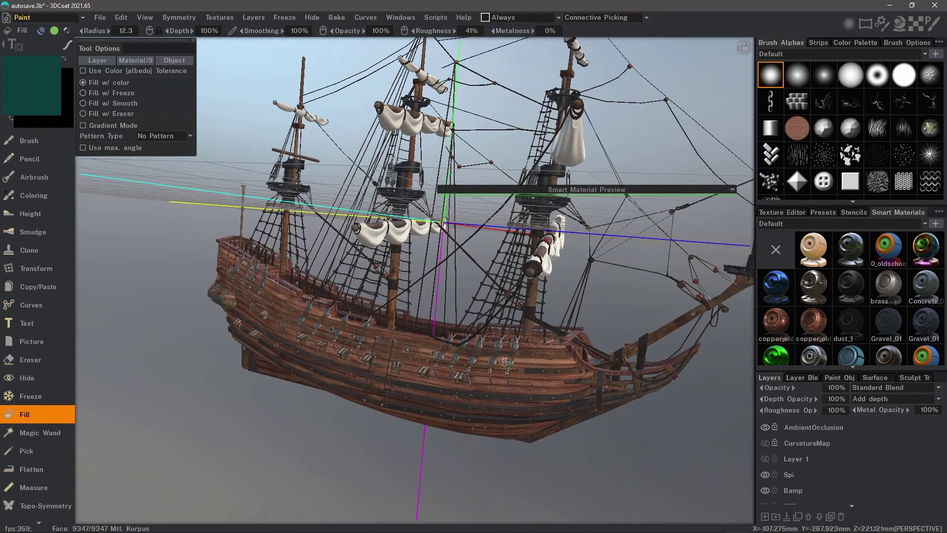
{"action": "scroll", "coordinate": [498, 375], "scroll_direction": "up", "scroll_amount": 3}
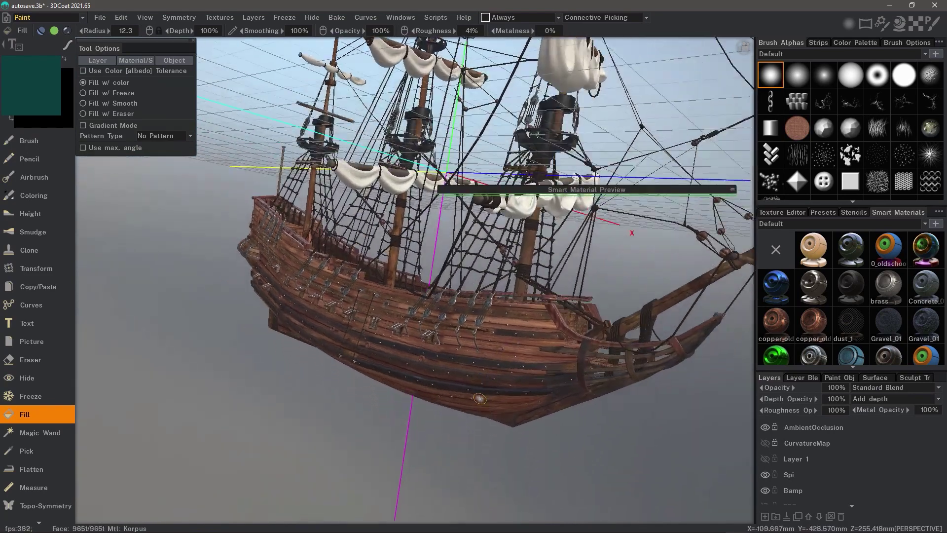
{"action": "scroll", "coordinate": [515, 350], "scroll_direction": "up", "scroll_amount": 5}
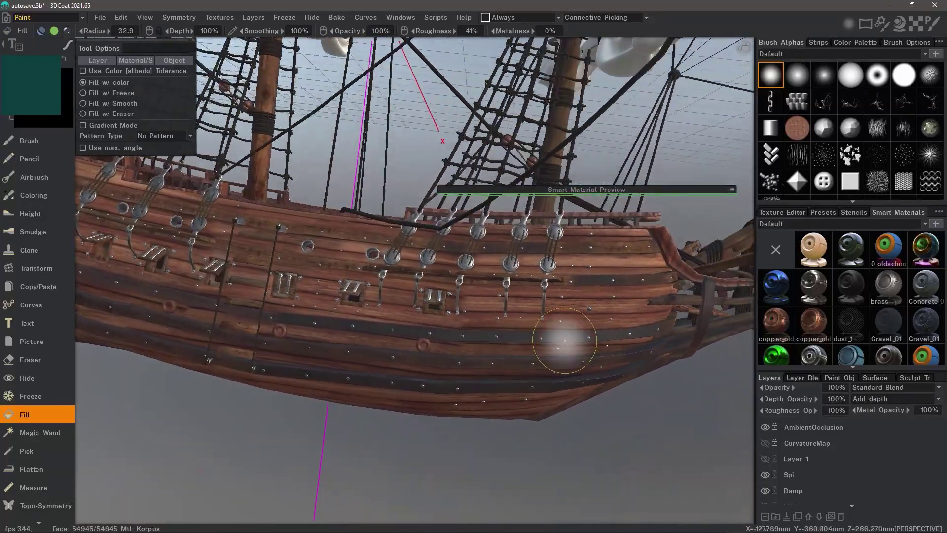
Switch the camera to Rotate Around Current Pick Point from the navigation menu.
{"action": "left_click", "coordinate": [745, 46]}
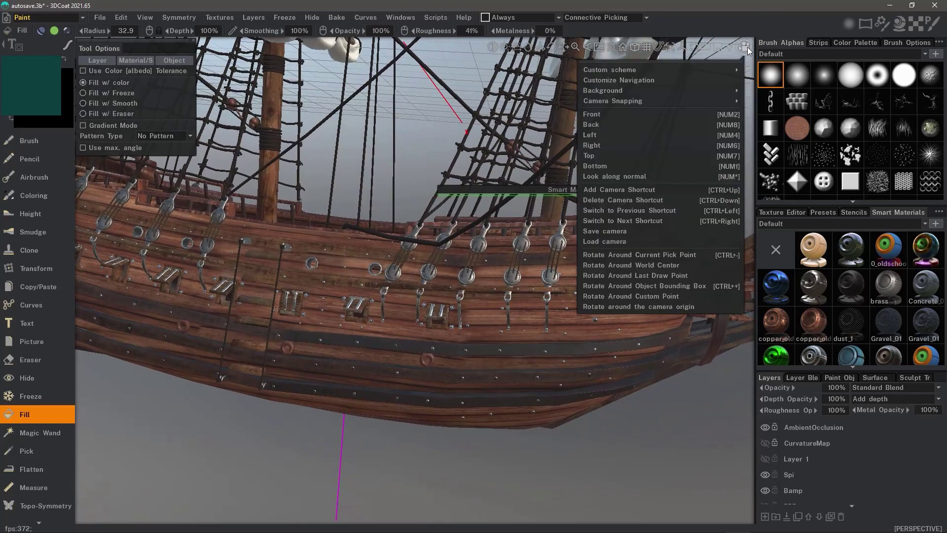
{"action": "left_click", "coordinate": [682, 255]}
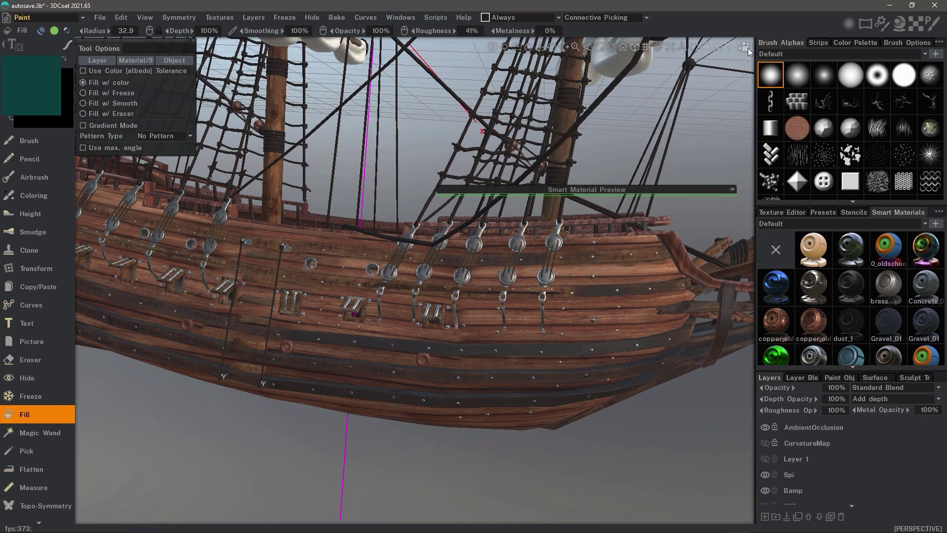
{"action": "left_click", "coordinate": [745, 46]}
{"action": "left_click", "coordinate": [686, 257]}
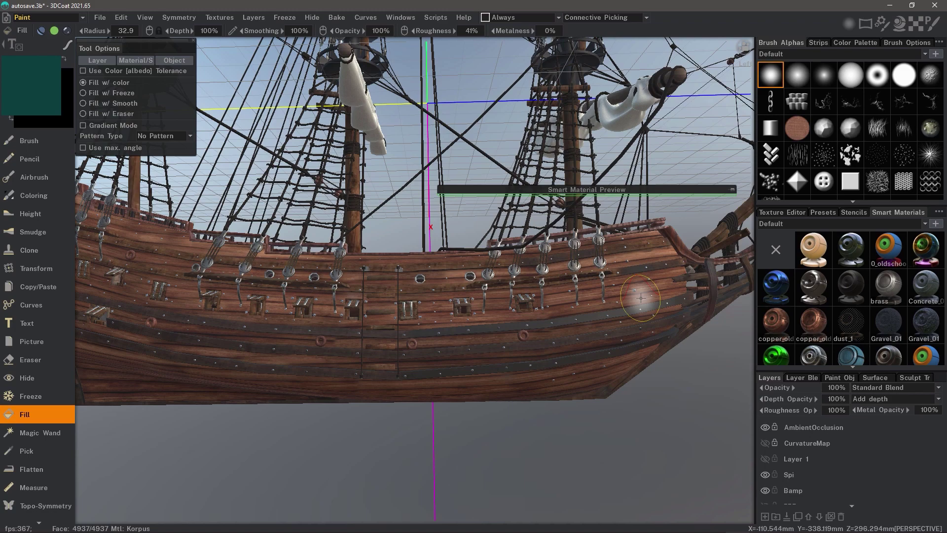
Toggle between Ortho and Perspective while reframing the masts, ending in orthographic projection.
{"action": "middle_click_drag", "start_coordinate": [641, 298], "coordinate": [613, 52]}
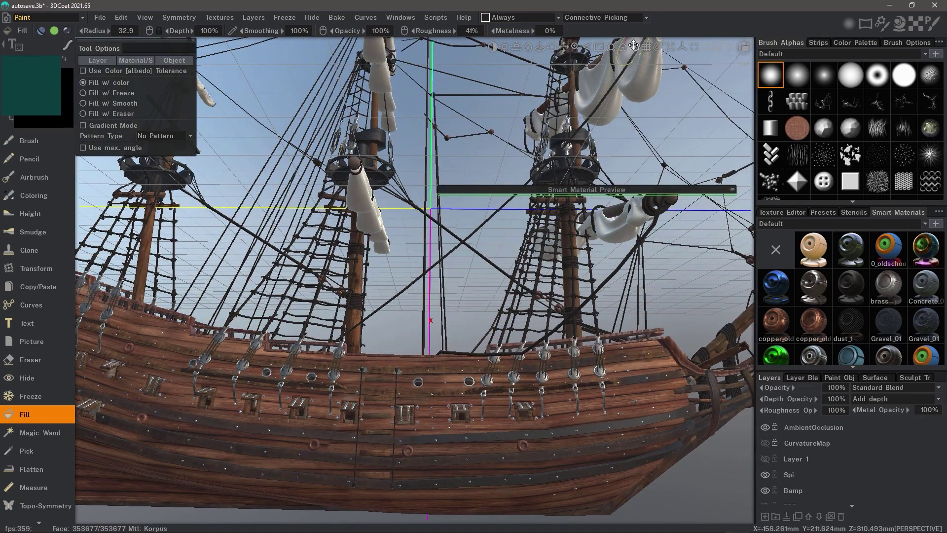
{"action": "left_click", "coordinate": [634, 46]}
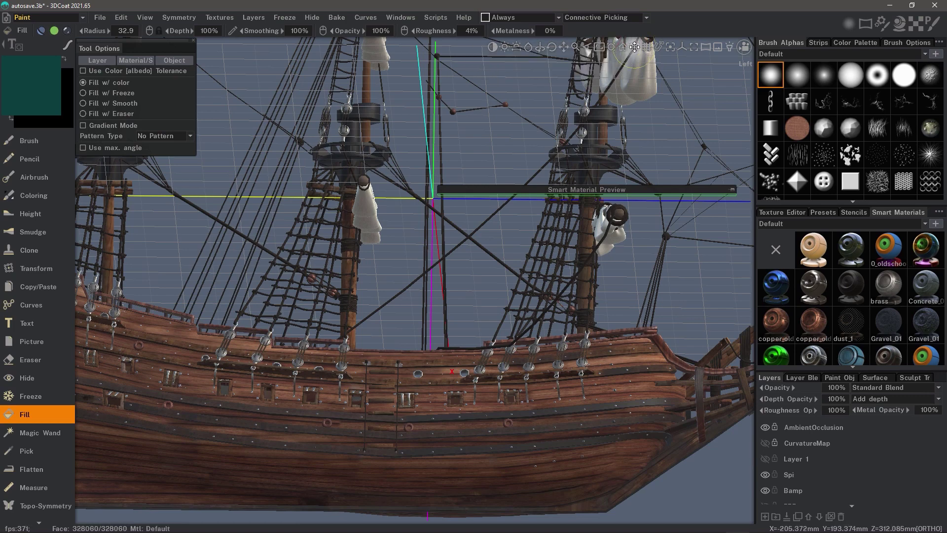
{"action": "left_click", "coordinate": [634, 46]}
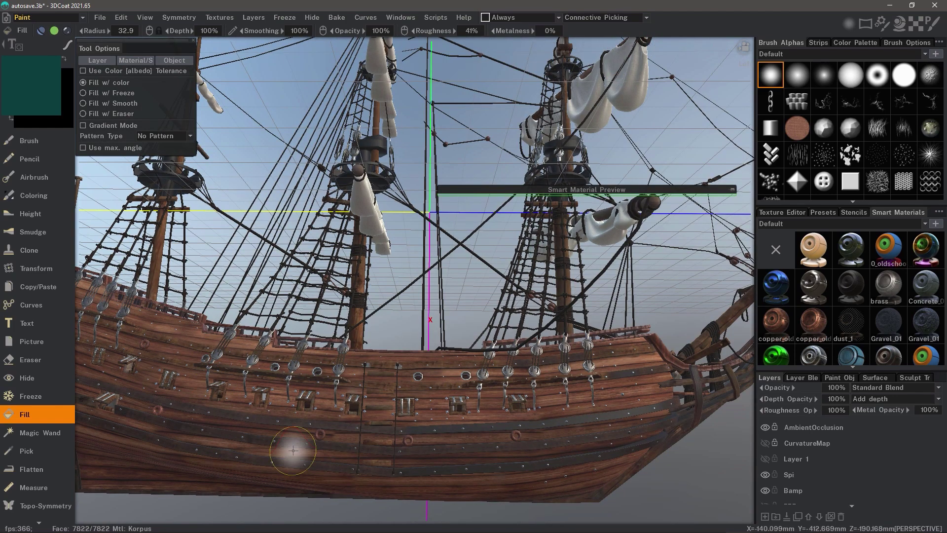
{"action": "mouse_move", "coordinate": [292, 423]}
{"action": "middle_mouse_down"}
{"action": "mouse_move", "coordinate": [397, 349]}
{"action": "mouse_move", "coordinate": [491, 258]}
{"action": "mouse_move", "coordinate": [452, 311]}
{"action": "mouse_move", "coordinate": [421, 300]}
{"action": "mouse_move", "coordinate": [434, 286]}
{"action": "middle_mouse_up"}
{"action": "left_click", "coordinate": [634, 48]}
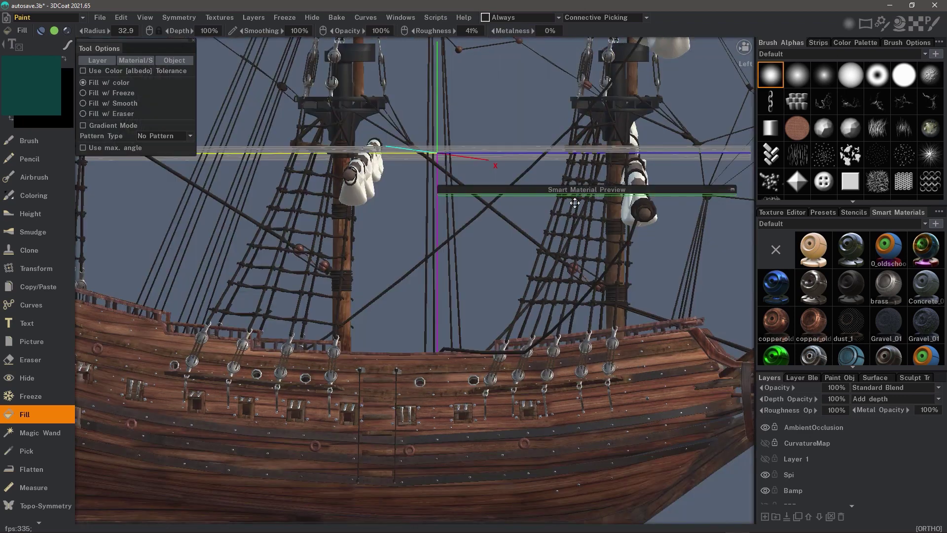
Set rotation to the current pick point, then choose another rotation-center option from the camera menu.
{"action": "left_click", "coordinate": [745, 48]}
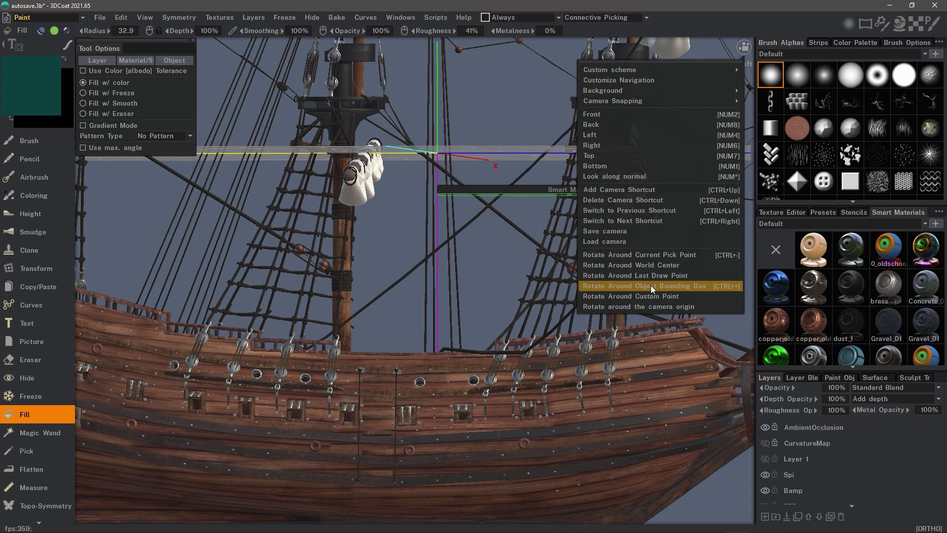
{"action": "left_click", "coordinate": [665, 253]}
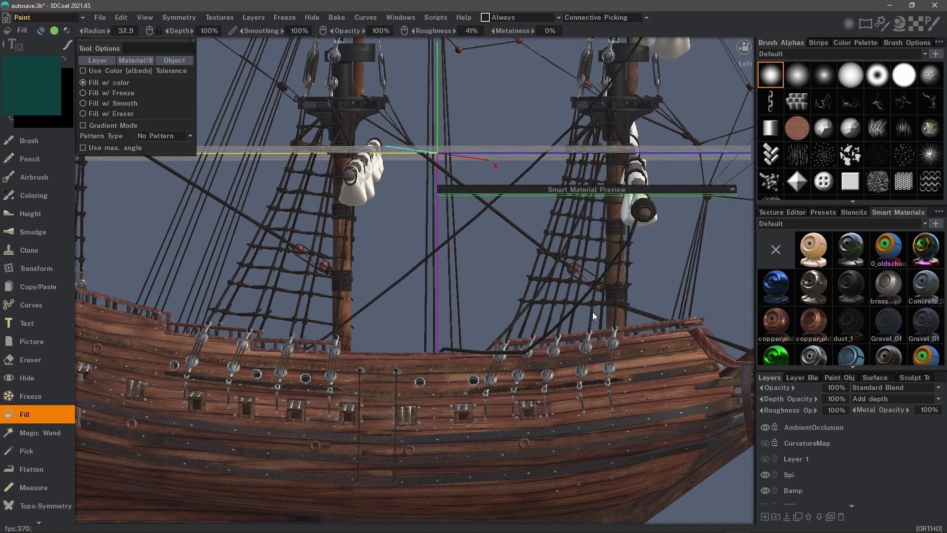
{"action": "left_click", "coordinate": [746, 50]}
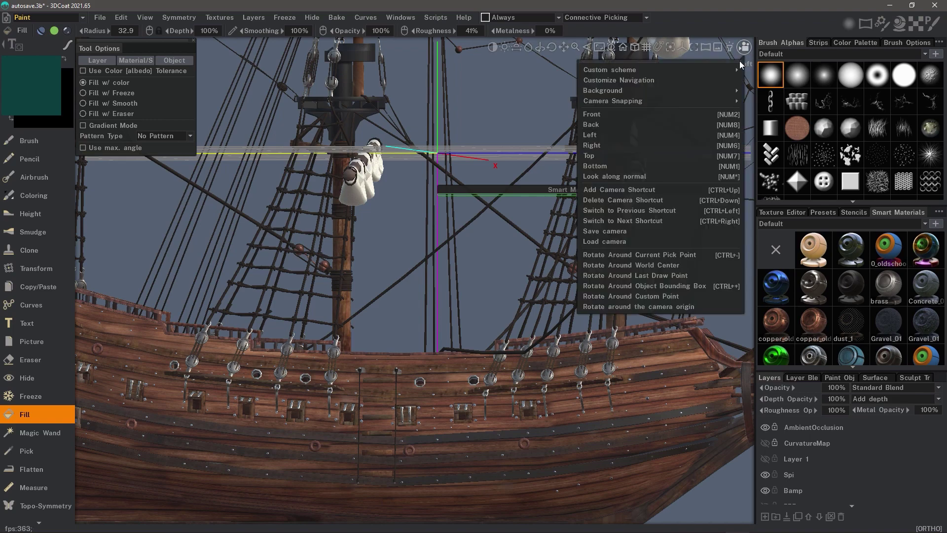
{"action": "left_click", "coordinate": [674, 286]}
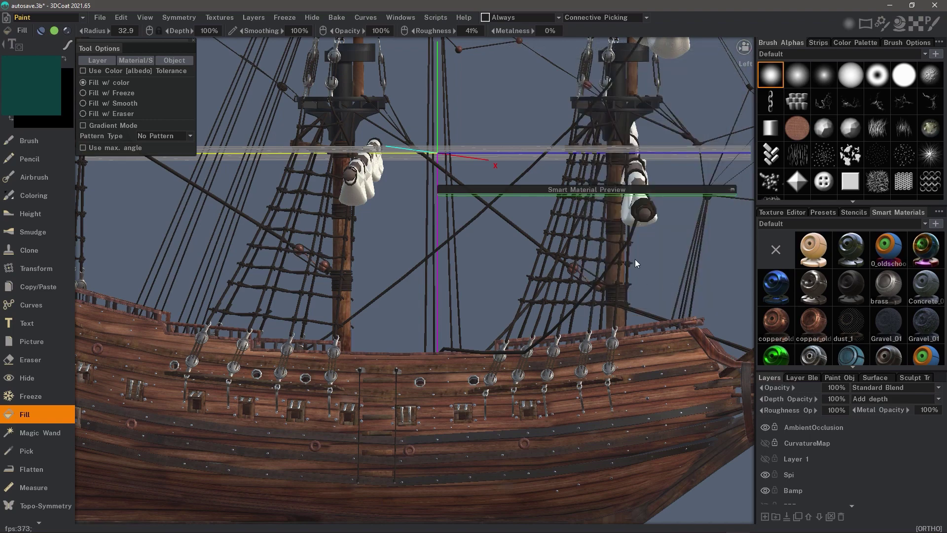
Frame the whole ship with Shift+A and cycle the Left, Right, Front and Back orthographic views.
{"action": "key", "text": "shift+a"}
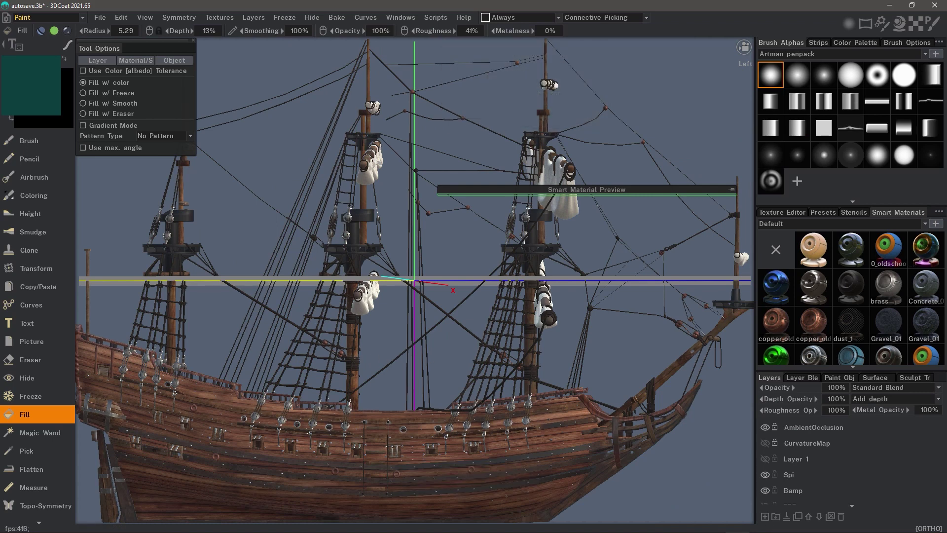
{"action": "key", "text": "4"}
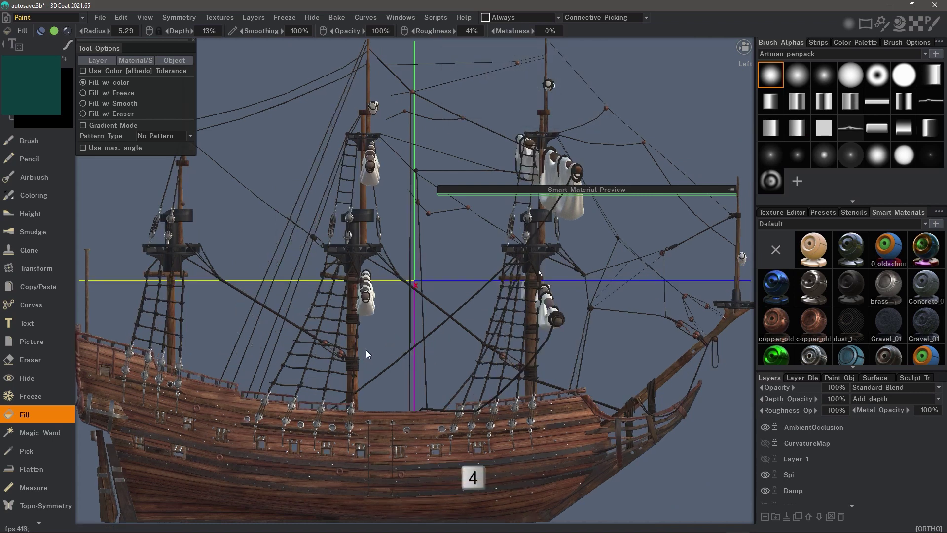
{"action": "key", "text": "6"}
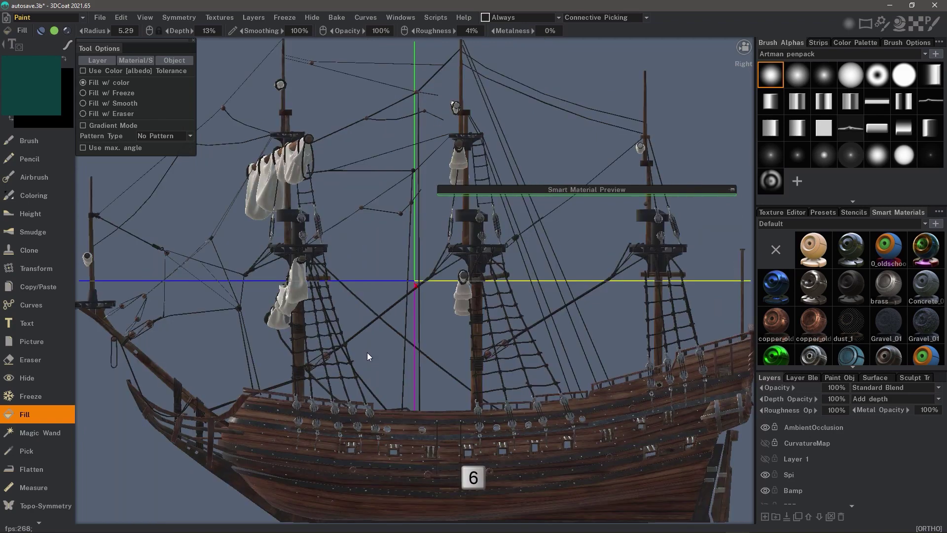
{"action": "key", "text": "2"}
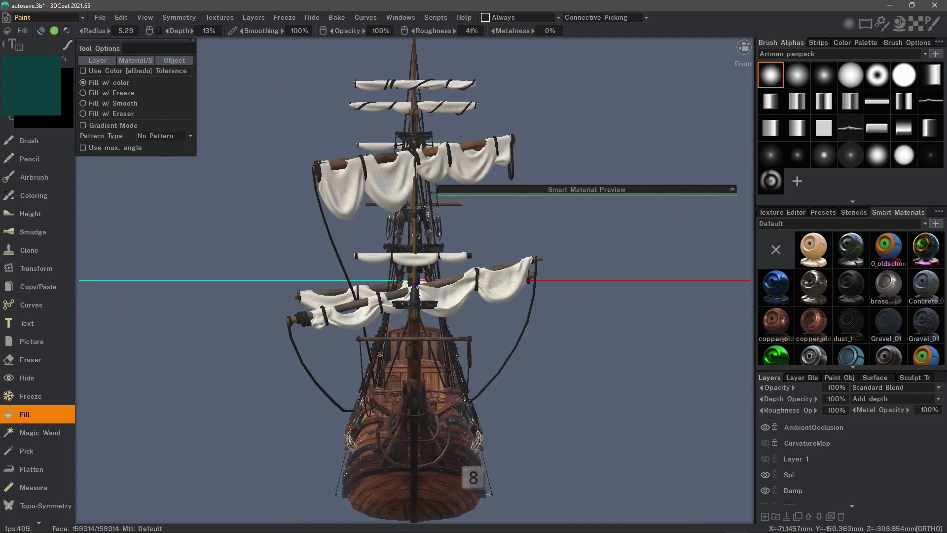
{"action": "key", "text": "8"}
{"action": "key", "text": "6"}
{"action": "key", "text": "4"}
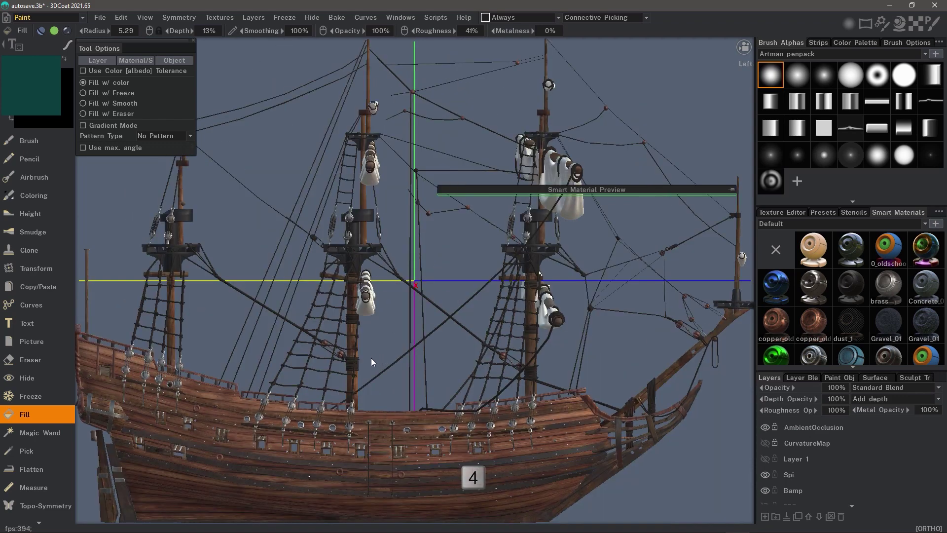
Choose Rotate Around Current Pick Point, then step through closer Right, Back and Left views.
{"action": "left_click", "coordinate": [744, 47]}
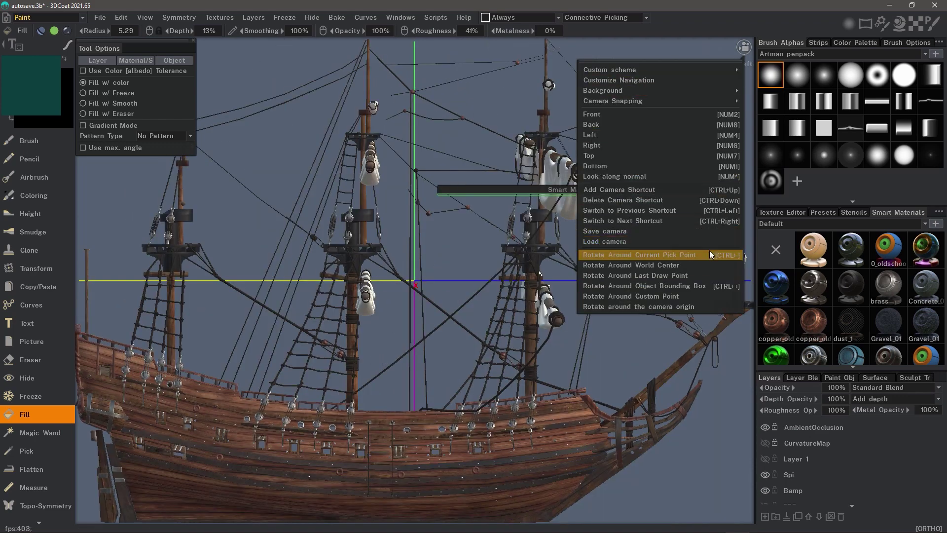
{"action": "left_click", "coordinate": [691, 255]}
{"action": "key", "text": "6"}
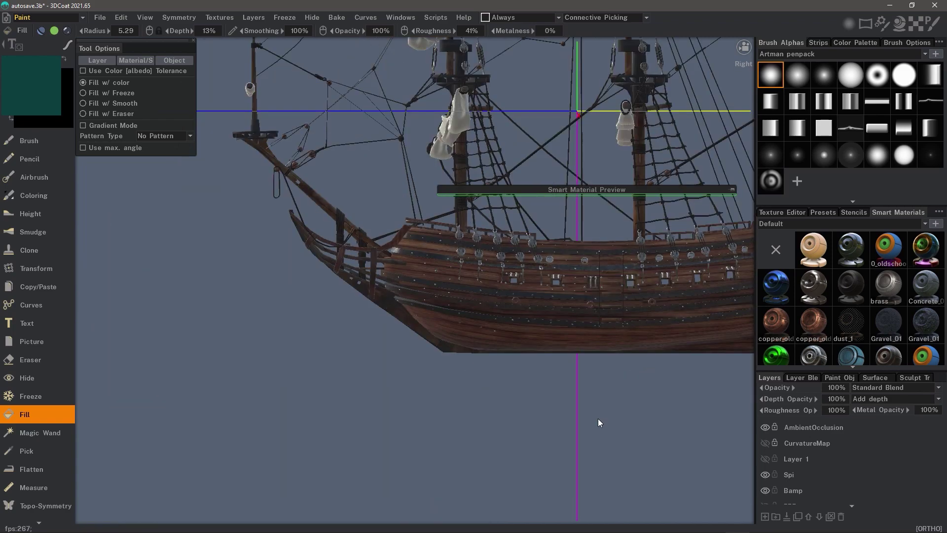
{"action": "key", "text": "8"}
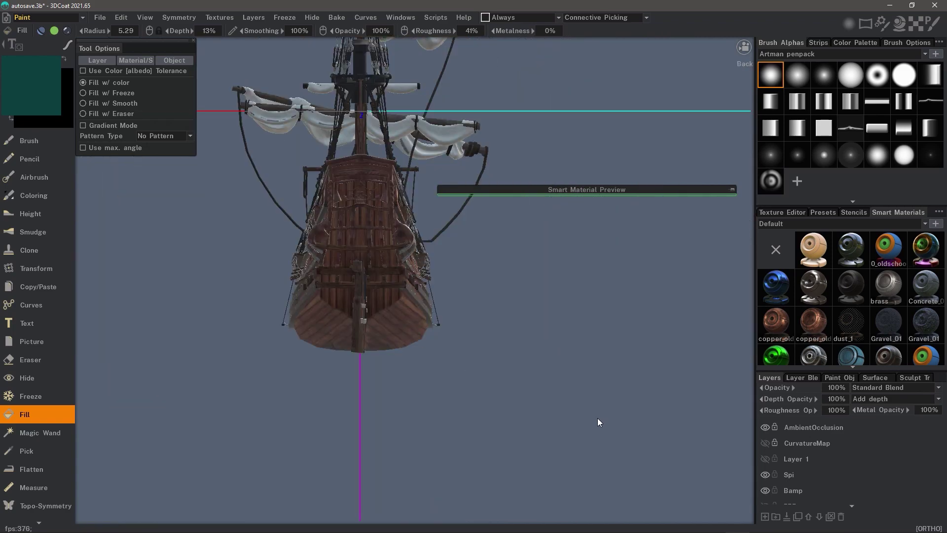
{"action": "key", "text": "4"}
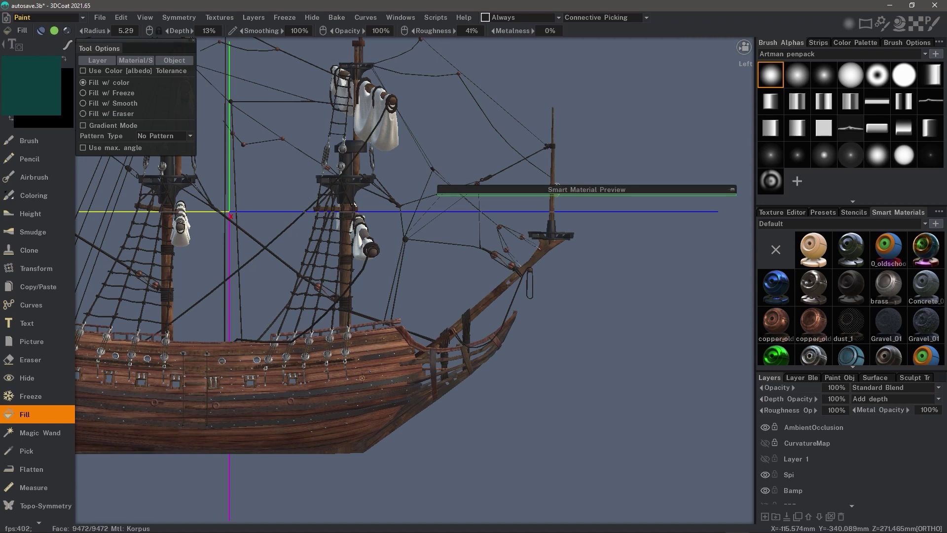
Hide and restore all panels with Tab, collapse the left tool panel, and open the radial popup.
{"action": "key", "text": "Tab"}
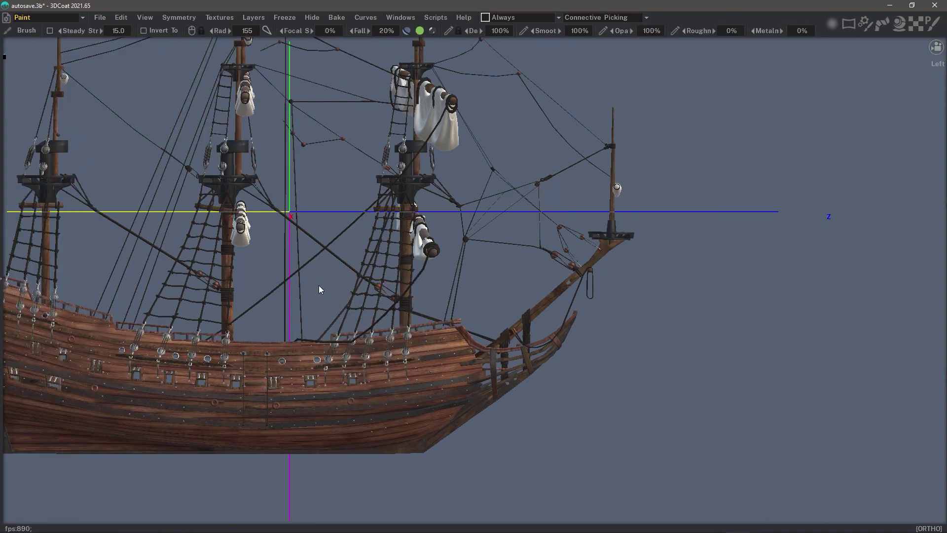
{"action": "key", "text": "Tab"}
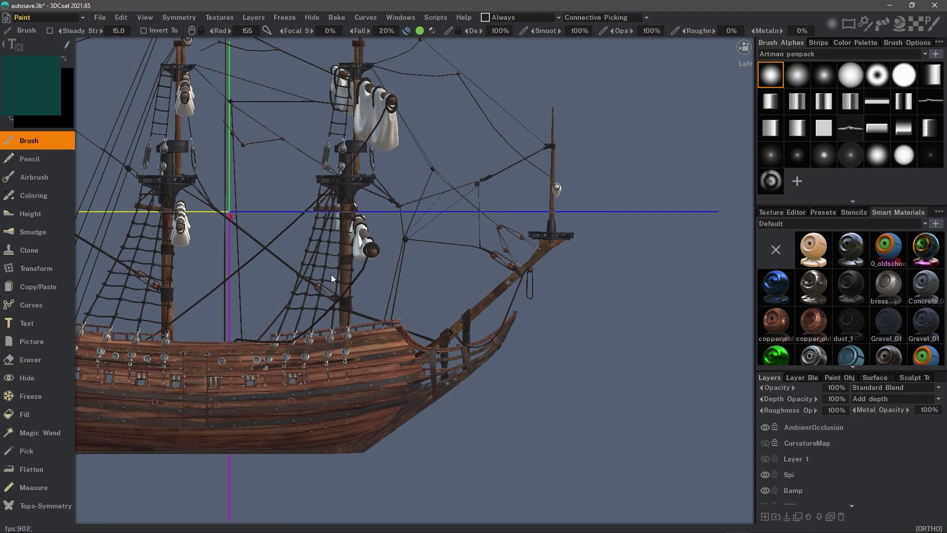
{"action": "left_click", "coordinate": [4, 47]}
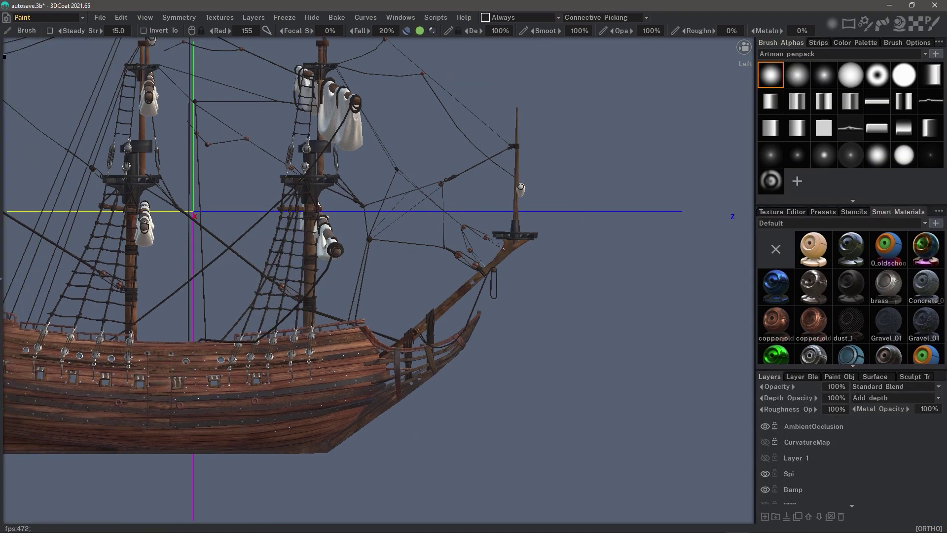
{"action": "key", "text": "space"}
Detach and close the Strips panel, then pull the Color Palette panel out of the dock.
{"action": "left_click_drag", "start_coordinate": [790, 42], "coordinate": [639, 89]}
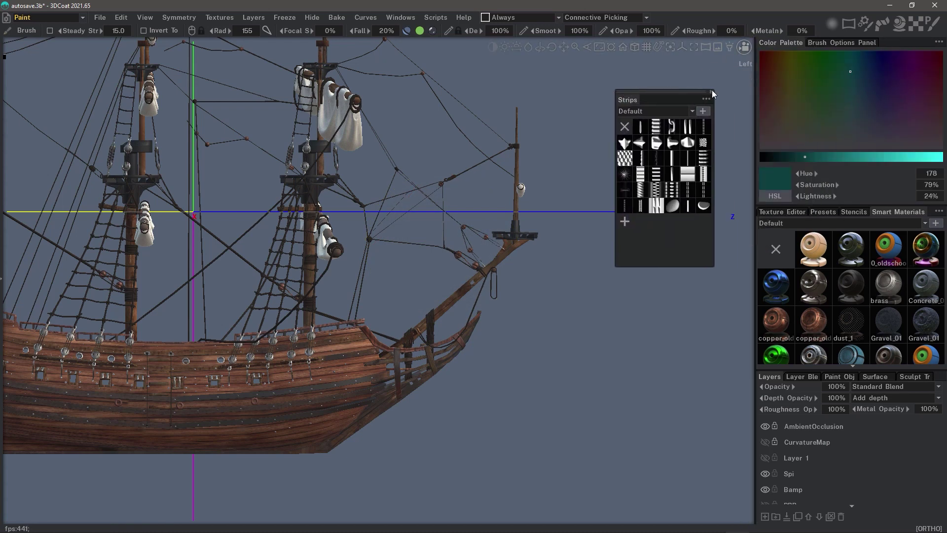
{"action": "left_click", "coordinate": [731, 86]}
{"action": "mouse_move", "coordinate": [937, 27]}
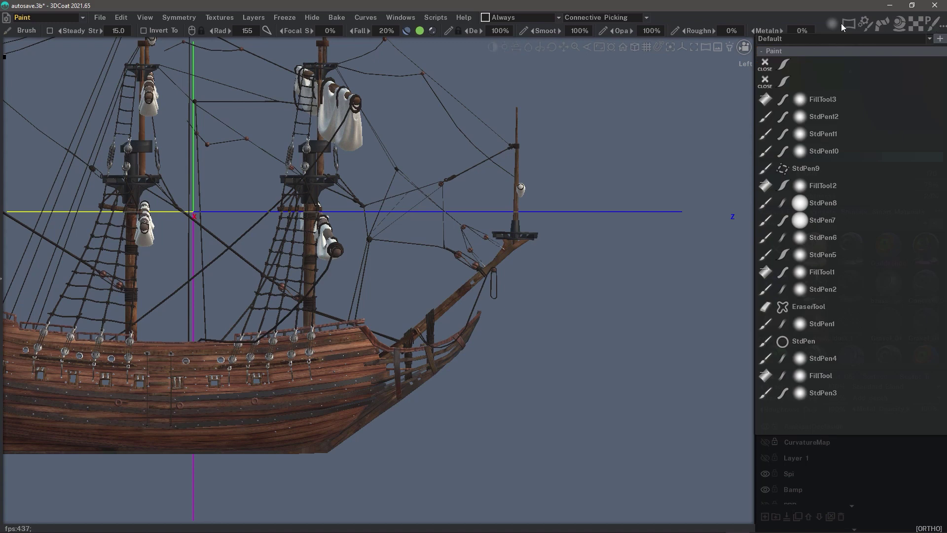
{"action": "mouse_move", "coordinate": [896, 25]}
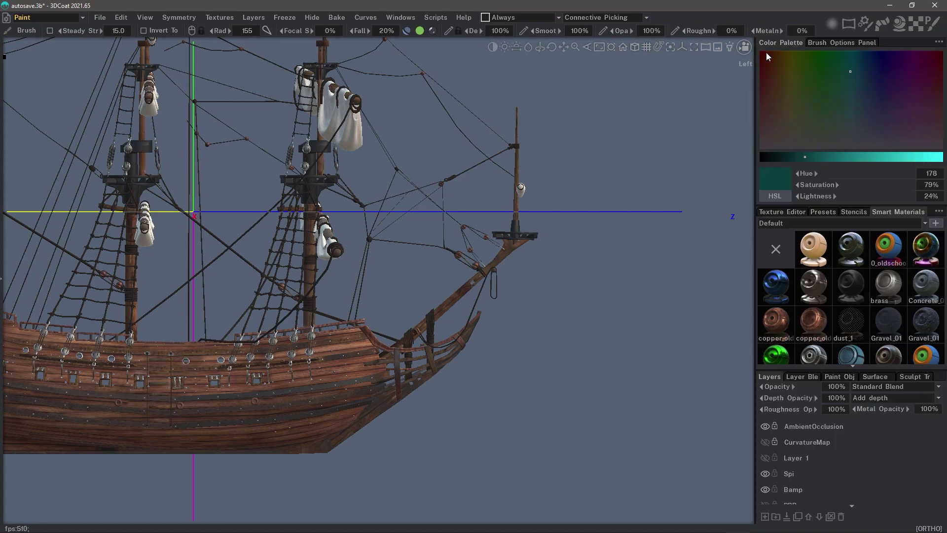
{"action": "mouse_move", "coordinate": [779, 48]}
{"action": "left_mouse_down"}
{"action": "mouse_move", "coordinate": [736, 70]}
{"action": "mouse_move", "coordinate": [649, 81]}
{"action": "mouse_move", "coordinate": [804, 41]}
{"action": "mouse_move", "coordinate": [564, 102]}
{"action": "mouse_move", "coordinate": [673, 132]}
{"action": "left_mouse_up"}
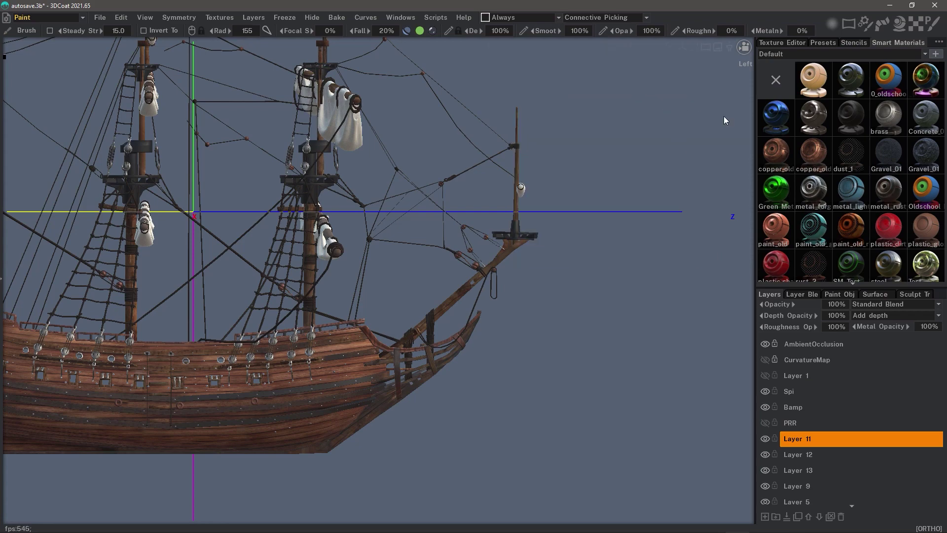
Detach and close Smart Materials and Stencils, then float the Presets panel out of the dock.
{"action": "left_click_drag", "start_coordinate": [898, 43], "coordinate": [643, 97]}
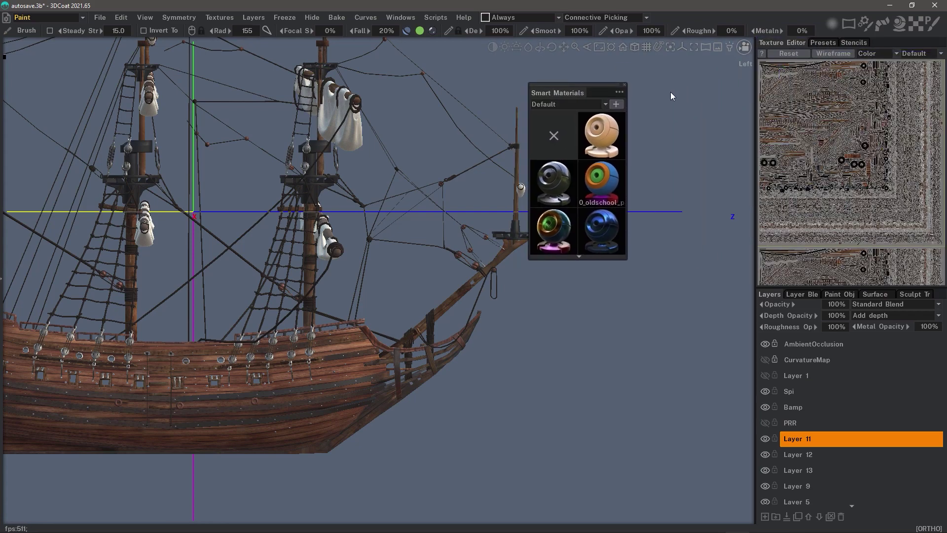
{"action": "left_click", "coordinate": [624, 85]}
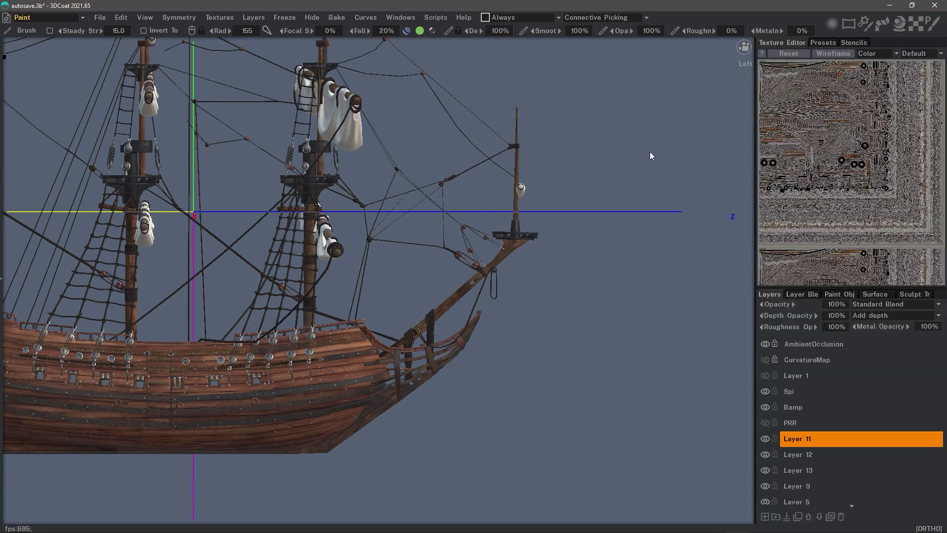
{"action": "left_click_drag", "start_coordinate": [853, 43], "coordinate": [647, 105]}
{"action": "left_click", "coordinate": [627, 109]}
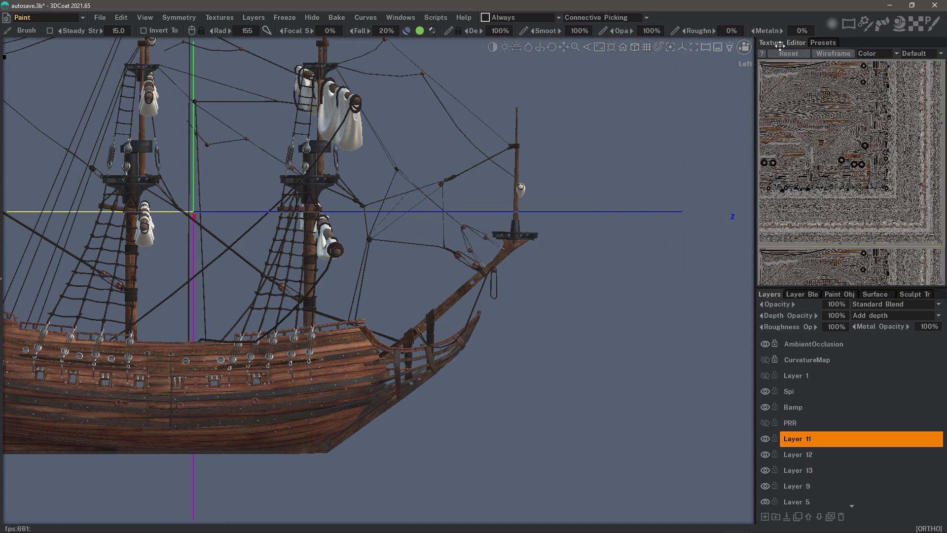
{"action": "left_click", "coordinate": [823, 42]}
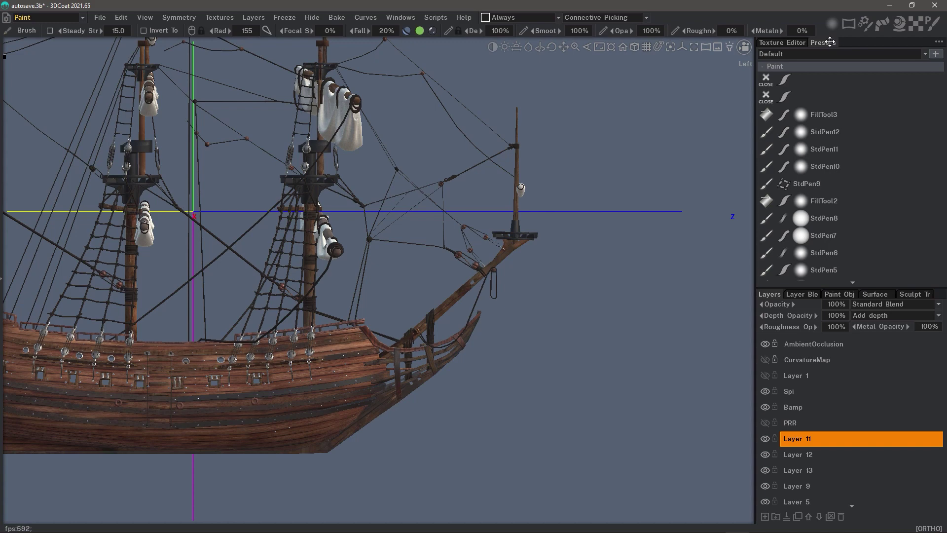
{"action": "left_click_drag", "start_coordinate": [830, 42], "coordinate": [666, 119]}
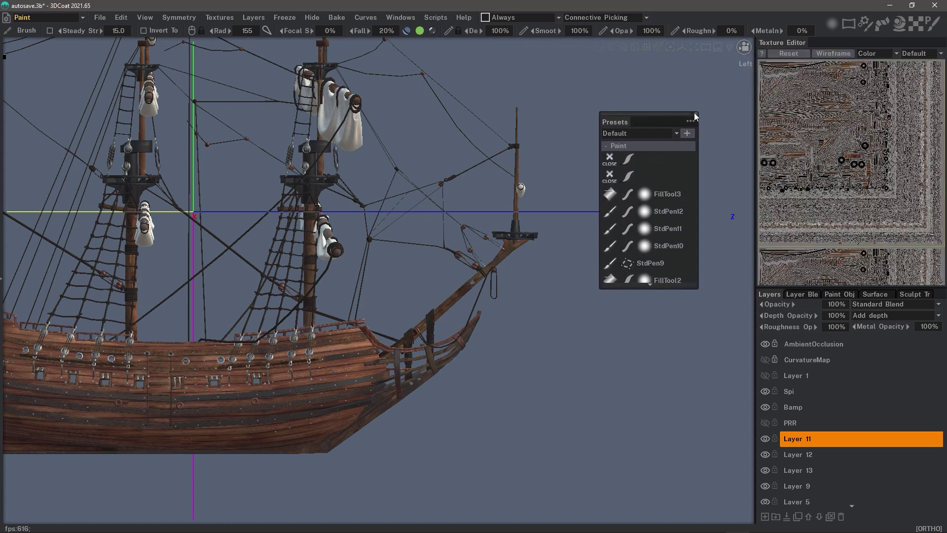
Close the floating Presets panel and try the condensed environment maps, stencils, smart materials and presets icons.
{"action": "left_click", "coordinate": [695, 112]}
{"action": "left_click", "coordinate": [849, 23]}
{"action": "left_click", "coordinate": [900, 25]}
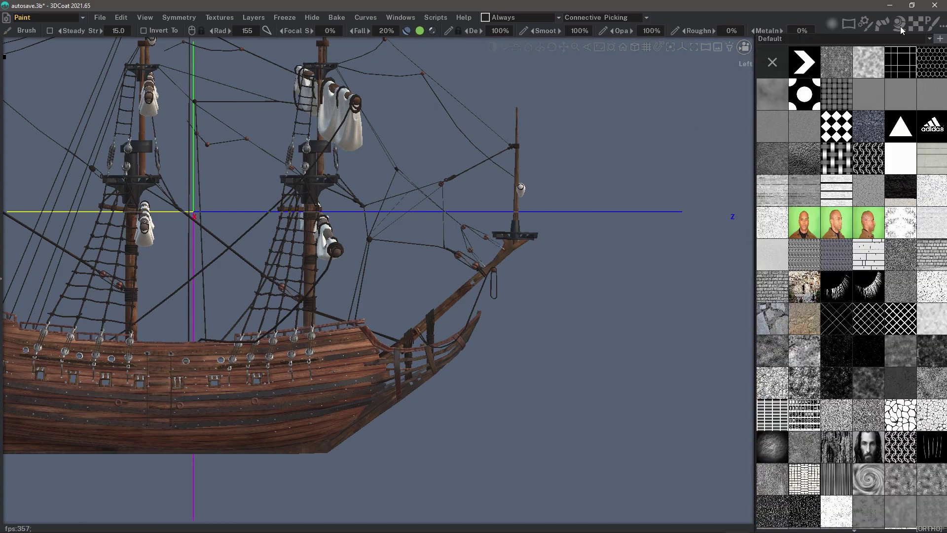
{"action": "left_click", "coordinate": [900, 25]}
{"action": "left_click", "coordinate": [919, 23]}
{"action": "left_click", "coordinate": [934, 23]}
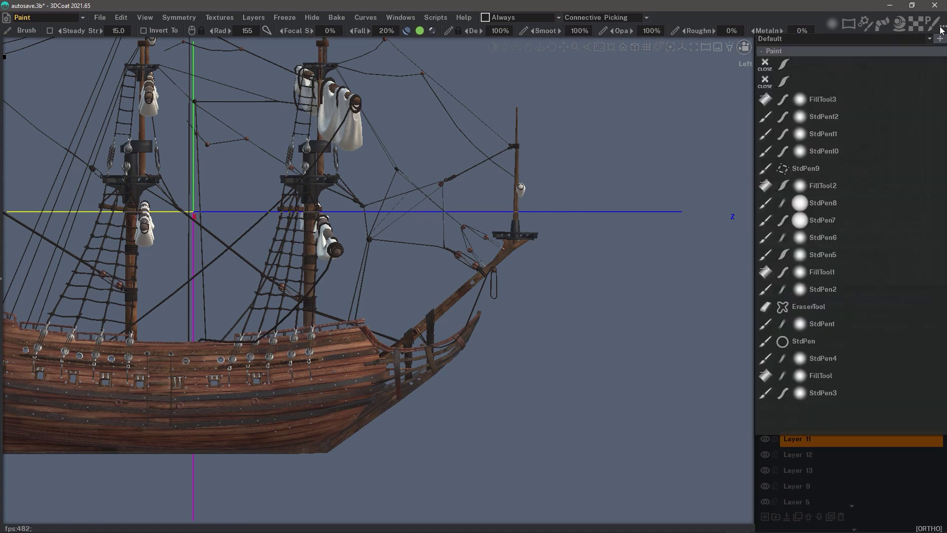
Switch among Texture Editor, environment maps and stencils icons, ending on the large stencil textures grid.
{"action": "left_click", "coordinate": [934, 23]}
{"action": "left_click", "coordinate": [848, 25]}
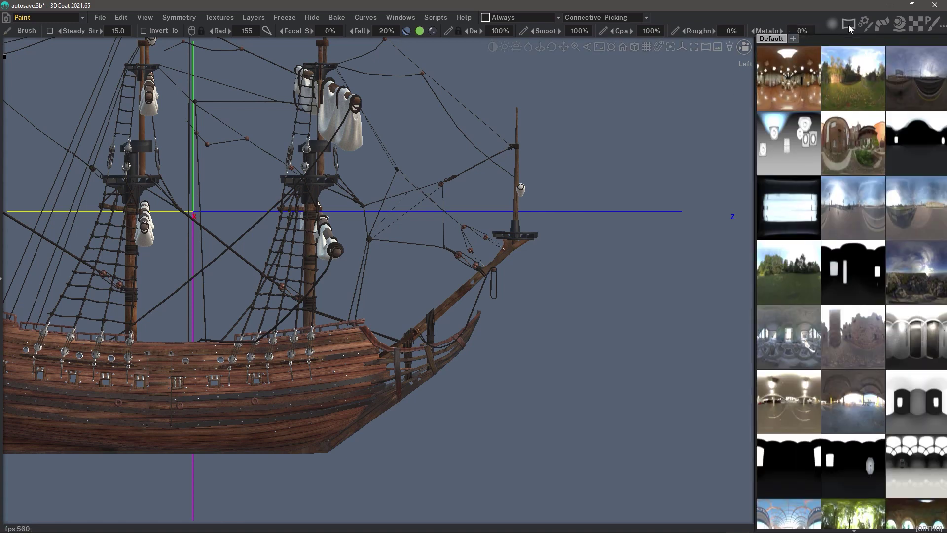
{"action": "left_click", "coordinate": [839, 24]}
{"action": "left_click", "coordinate": [835, 25]}
{"action": "left_click", "coordinate": [900, 22]}
{"action": "left_click", "coordinate": [919, 22]}
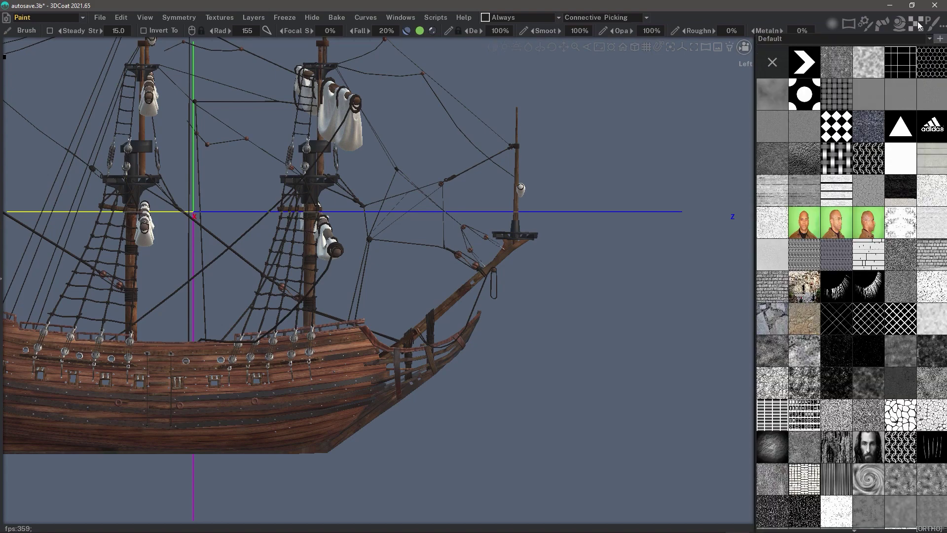